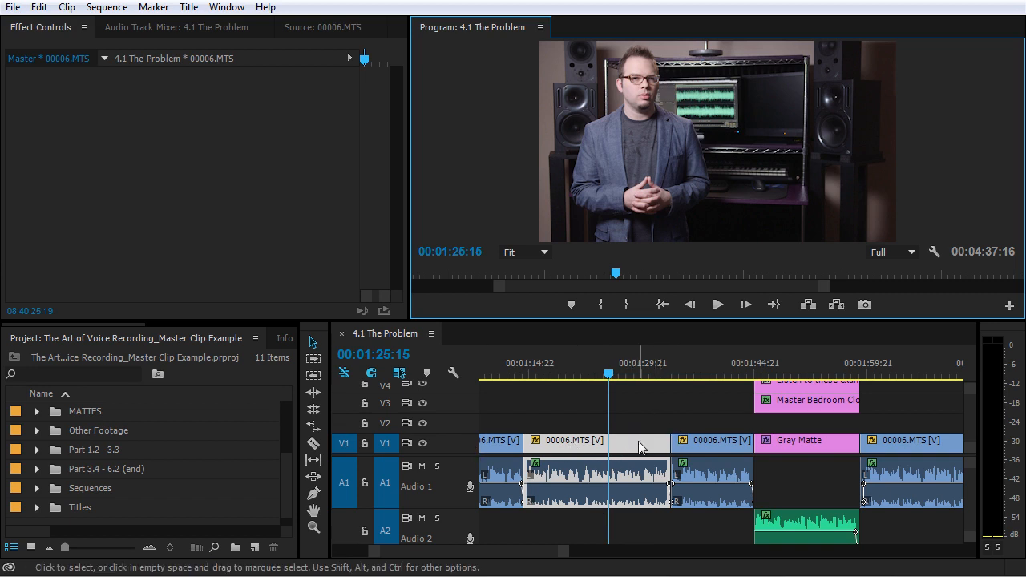
- Examine how the clips are laid out across the whole "4.1 The Problem" sequence
click(641, 418)
key(backslash)
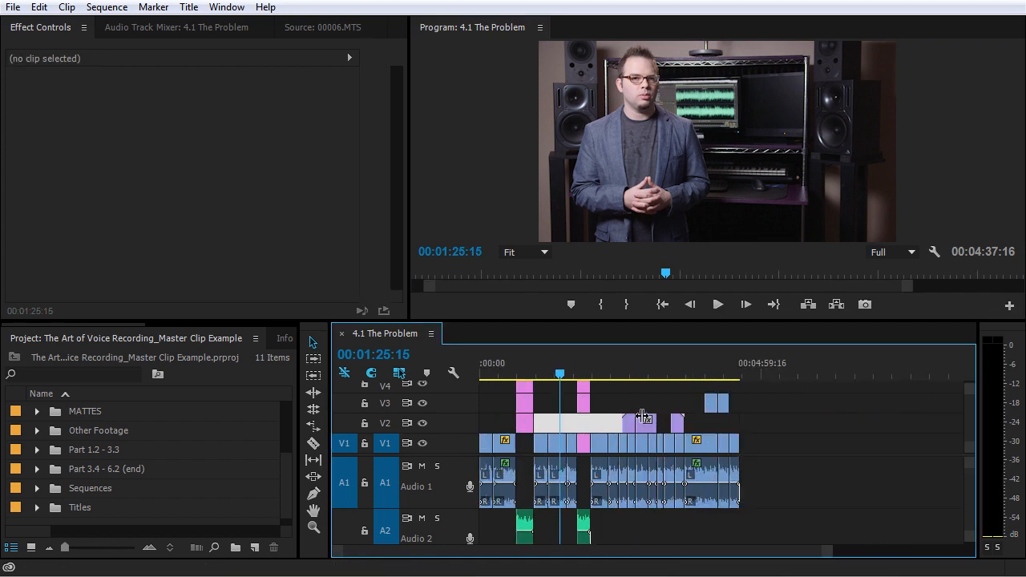
key(backslash)
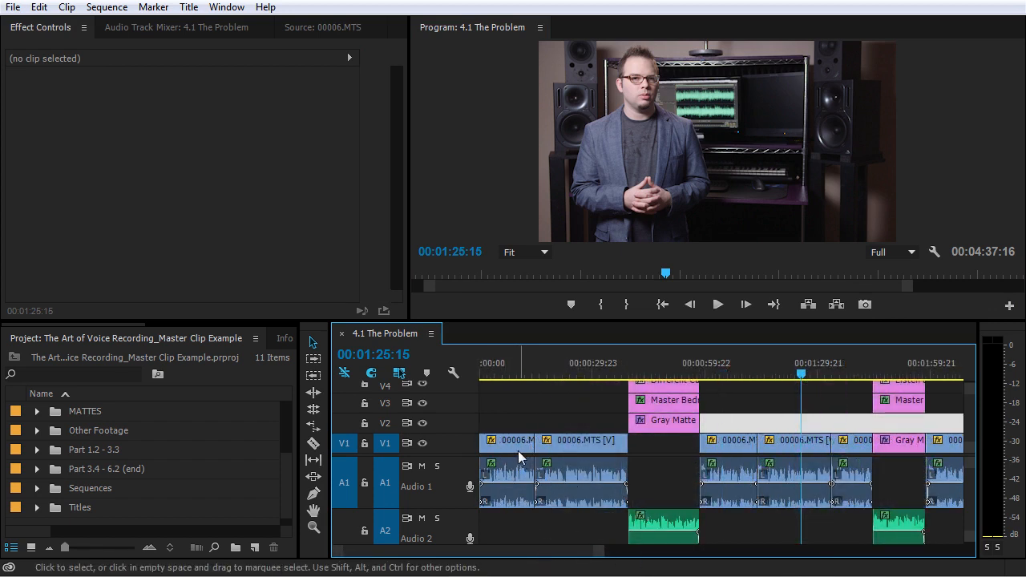
scroll(551, 556, down, 5)
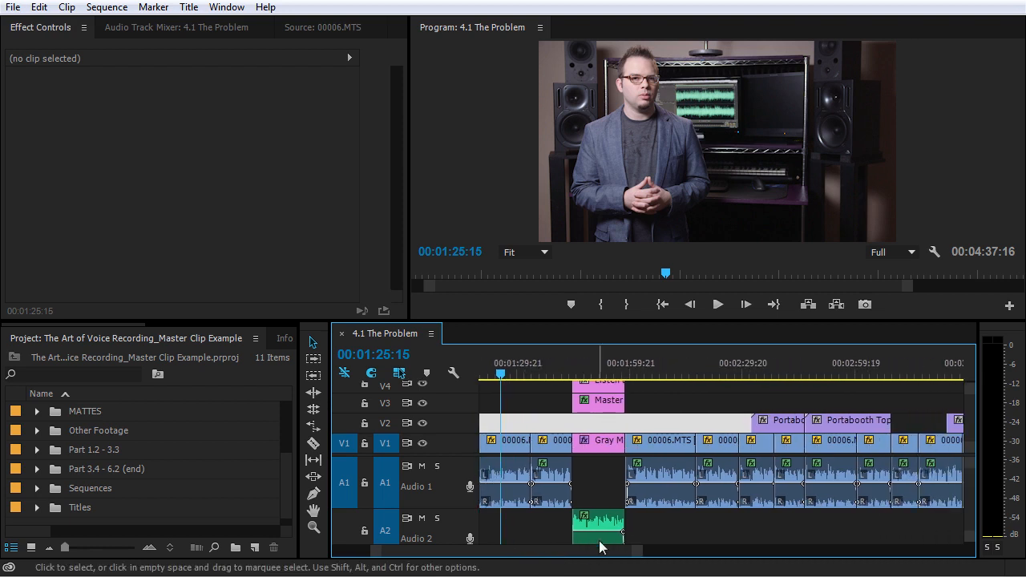
scroll(633, 555, down, 7)
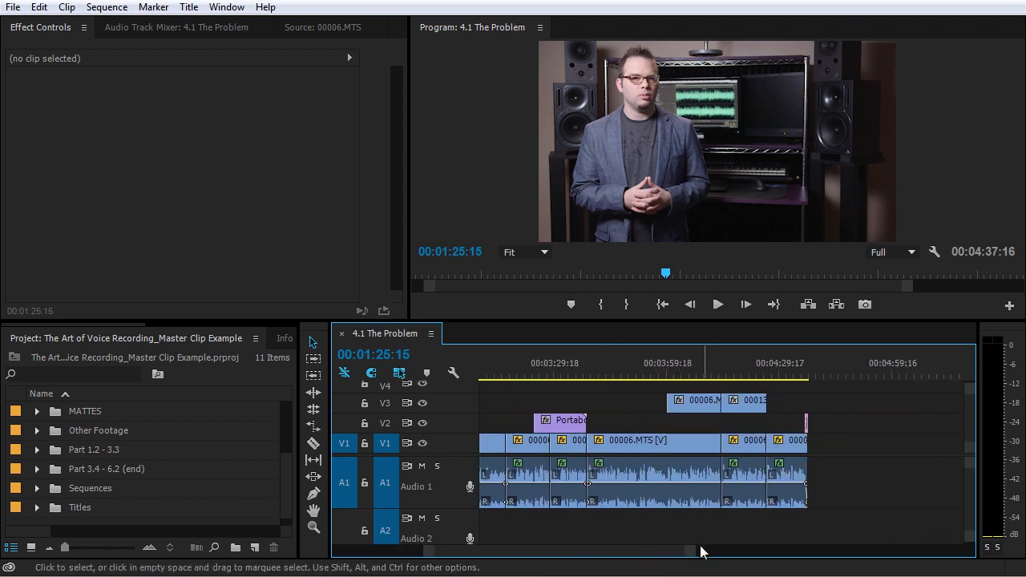
scroll(613, 559, up, 4)
drag(613, 559, 542, 557)
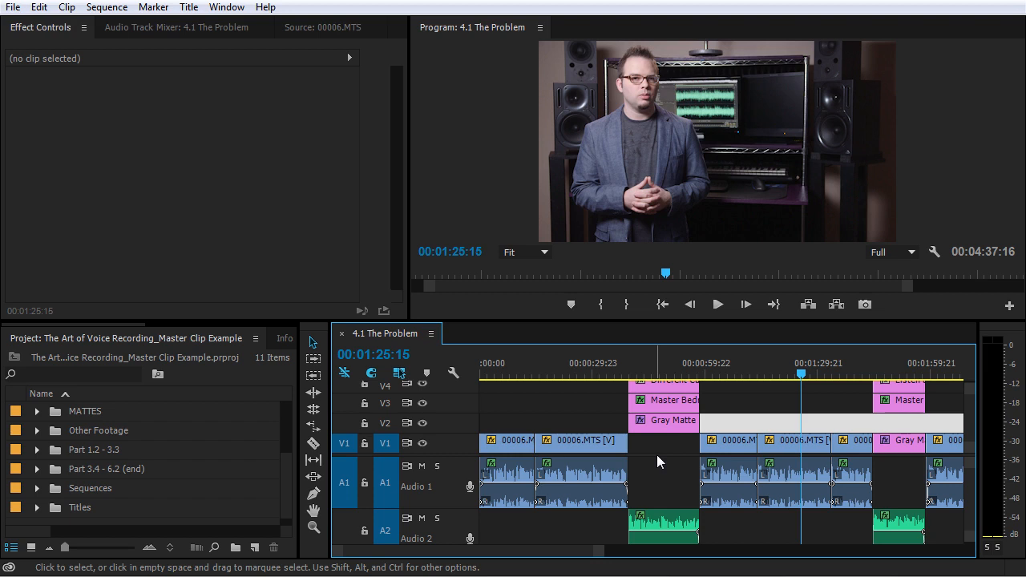
key(minus)
key(minus)
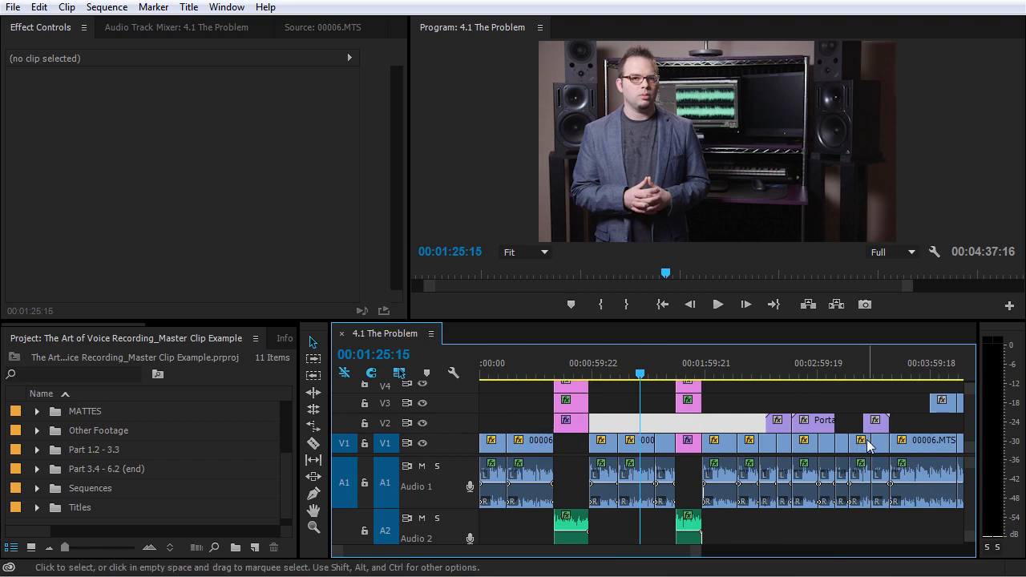
key(minus)
key(equal)
key(equal)
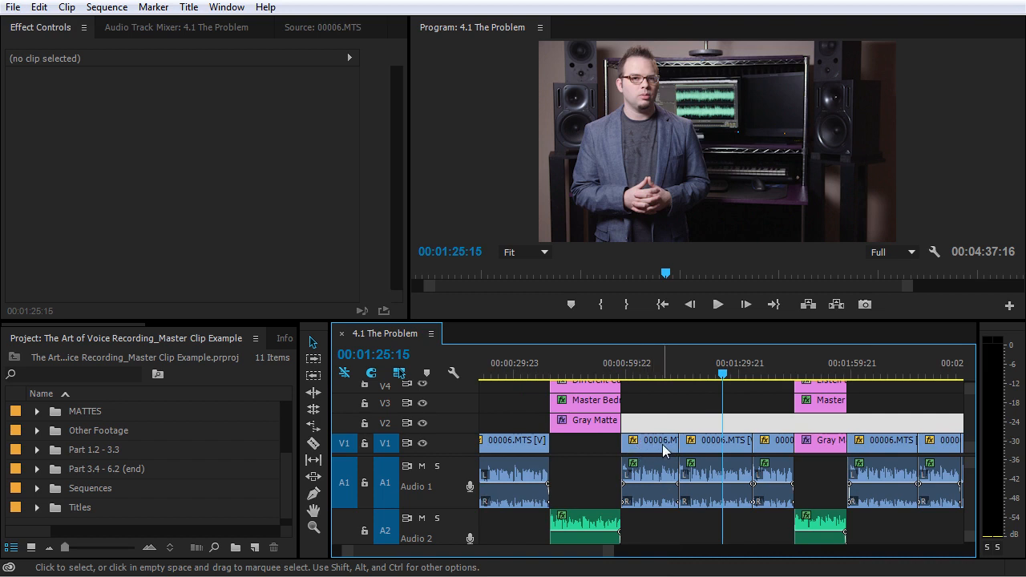
mouse_move(662, 444)
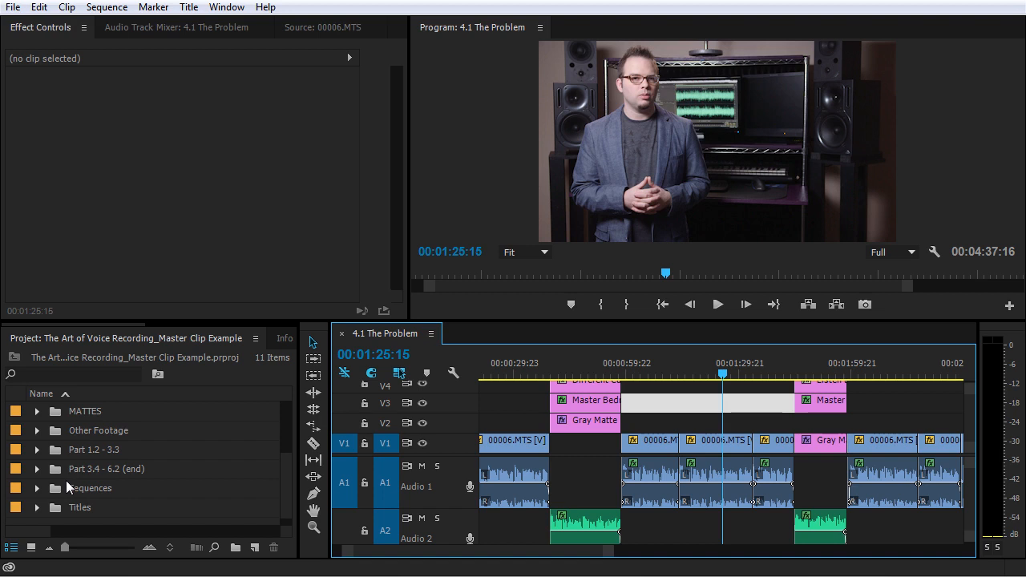
- Find the Three-Way Color Corrector by searching the effects for "three", and try to add it to the V1 clip at the playhead
click(228, 325)
click(274, 343)
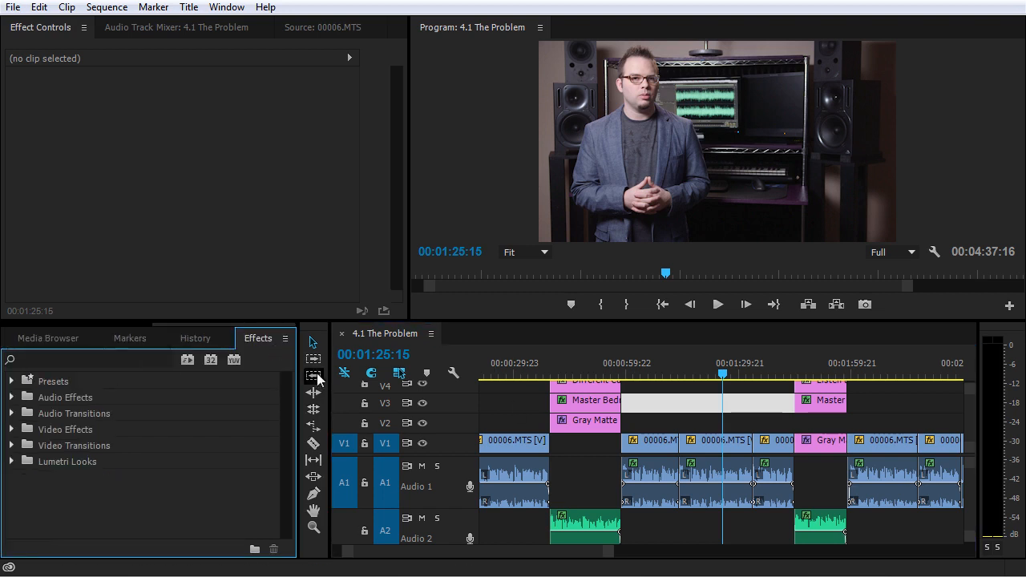
click(114, 361)
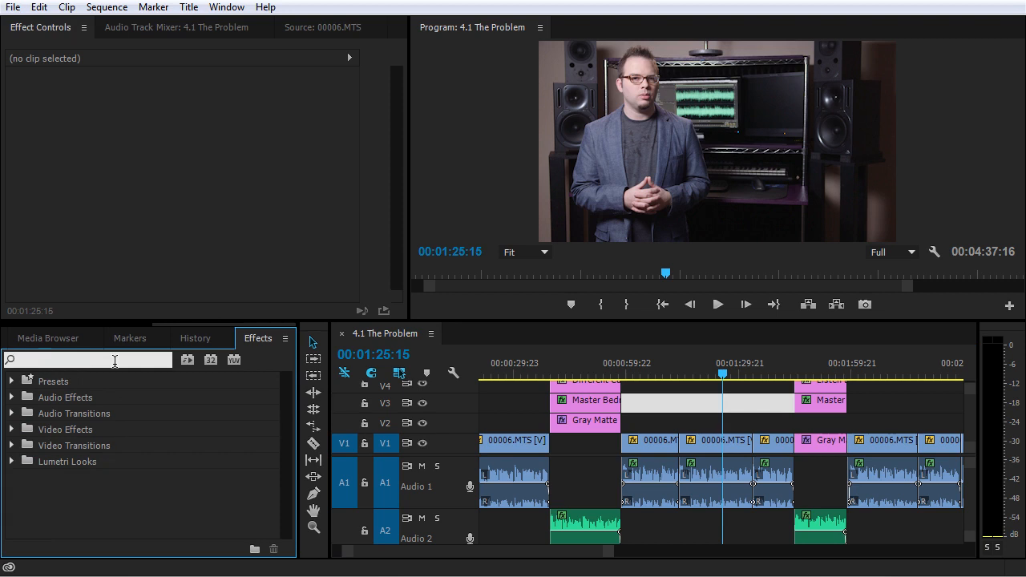
text(three)
drag(128, 454, 697, 449)
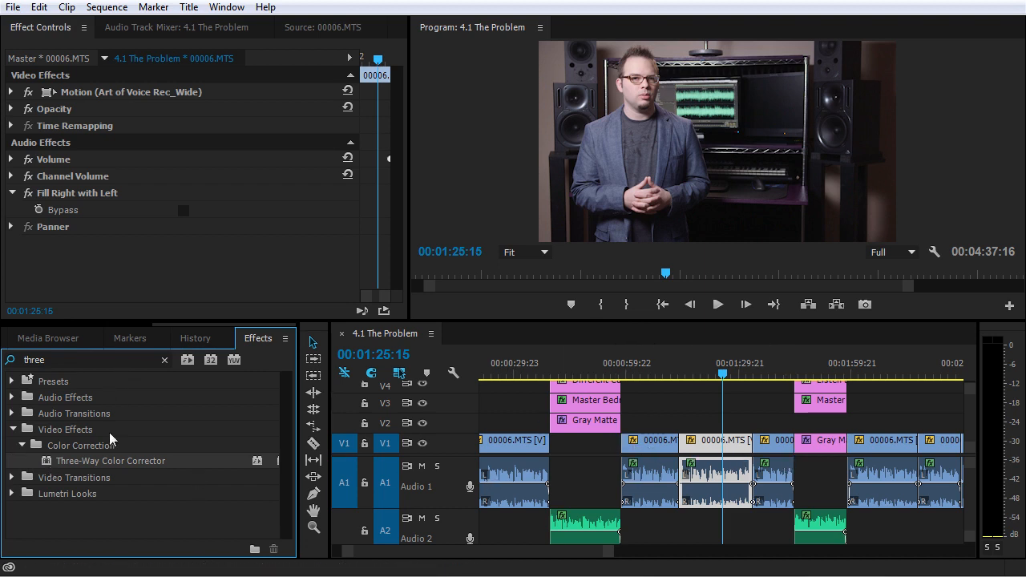
- View the master clip 00006.MTS of the timeline clip at the playhead in the Source monitor
click(332, 32)
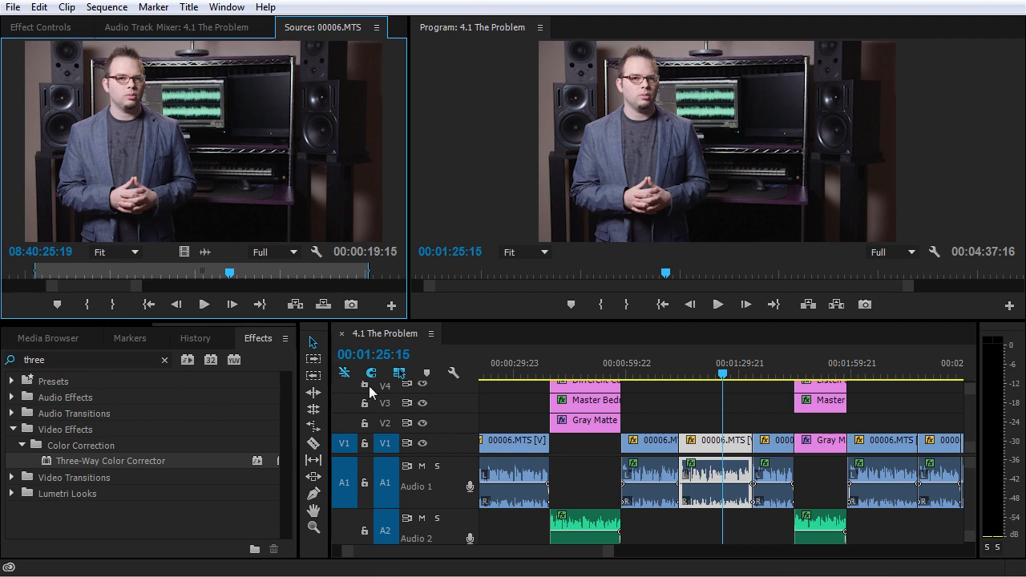
click(721, 440)
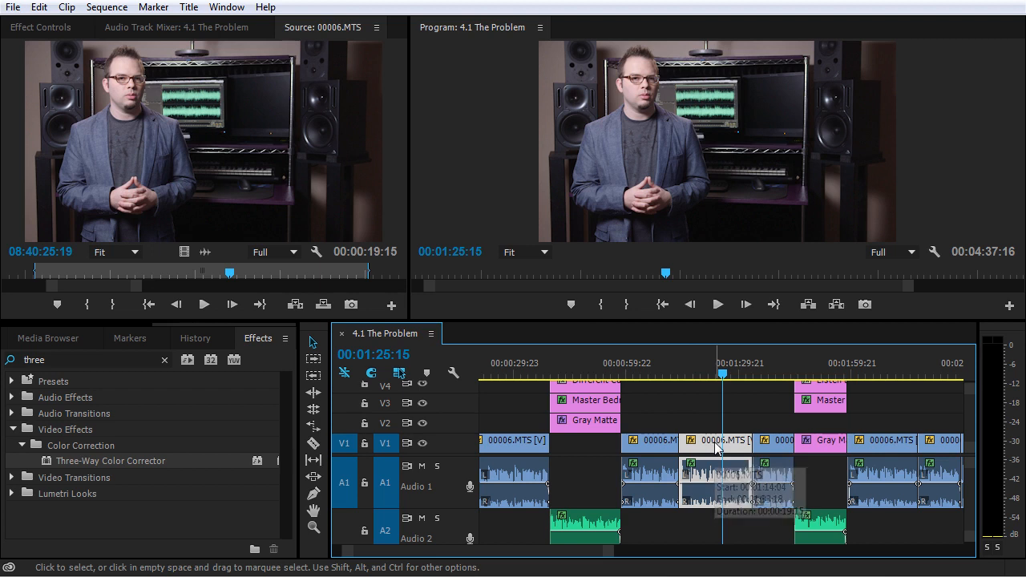
key(shift+2)
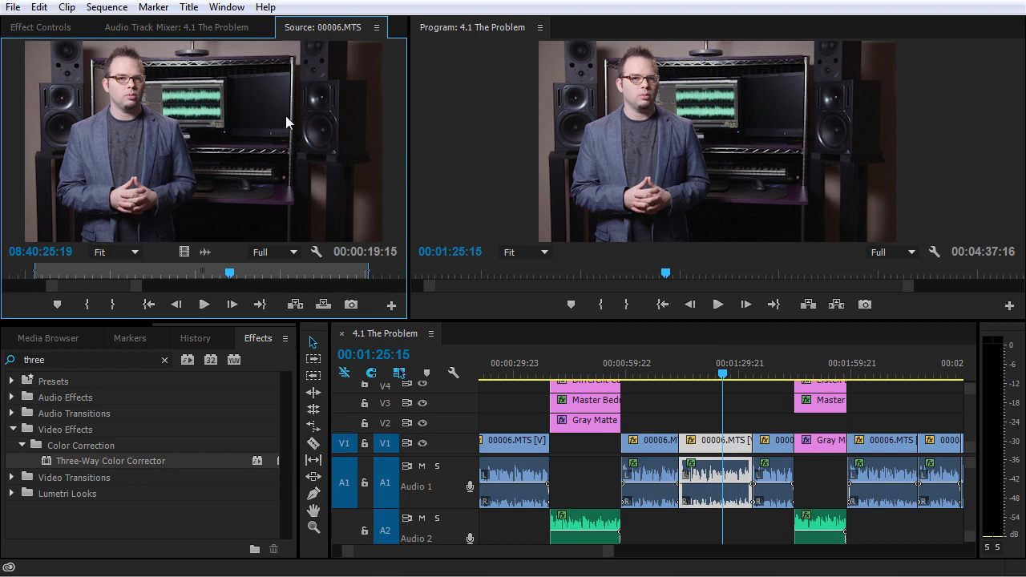
click(41, 29)
- Open the 00006.MTS clip at 00:01:06:21 in the Source monitor and expand its time ruler to the full source range
click(651, 372)
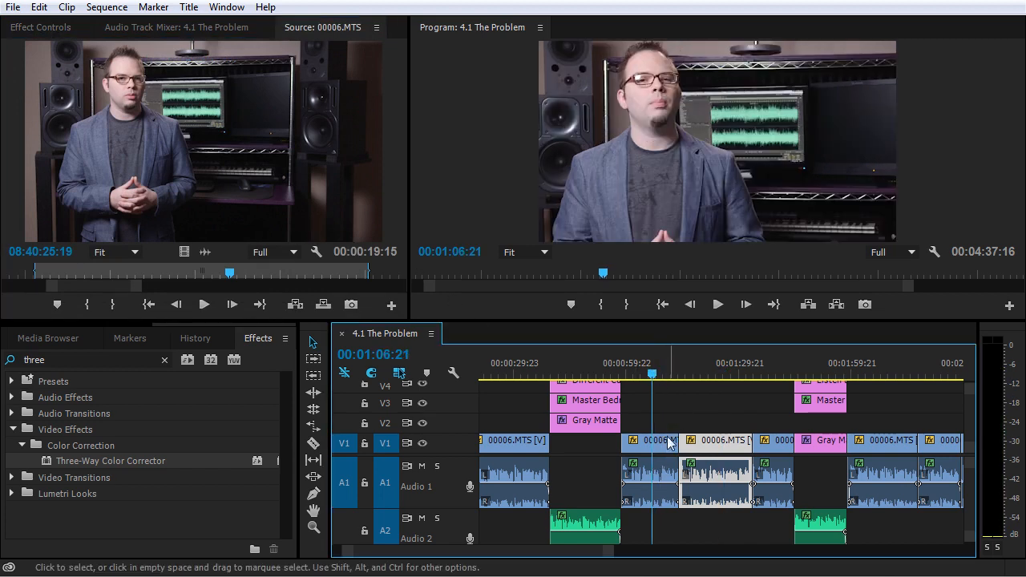
double_click(657, 453)
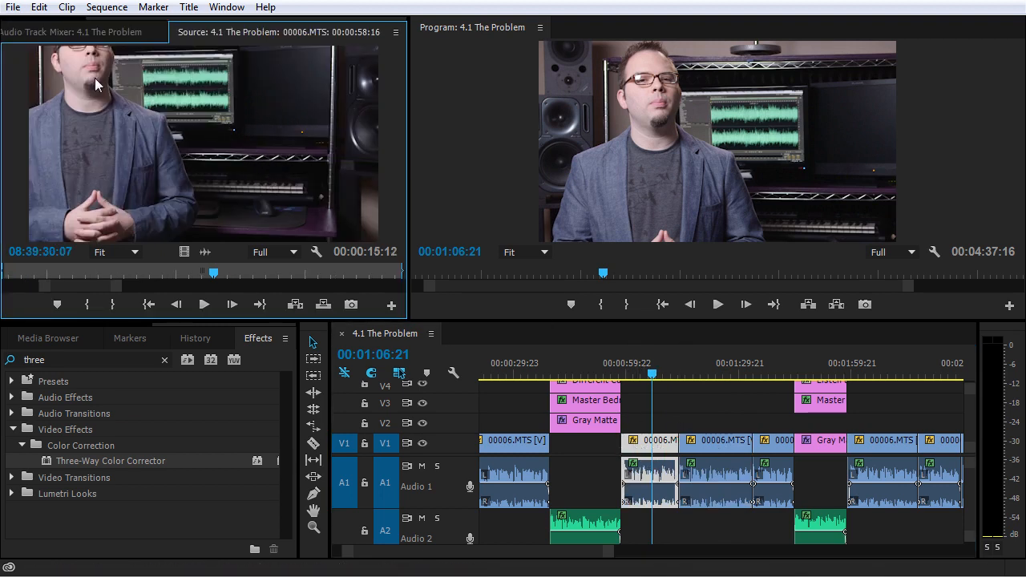
click(58, 33)
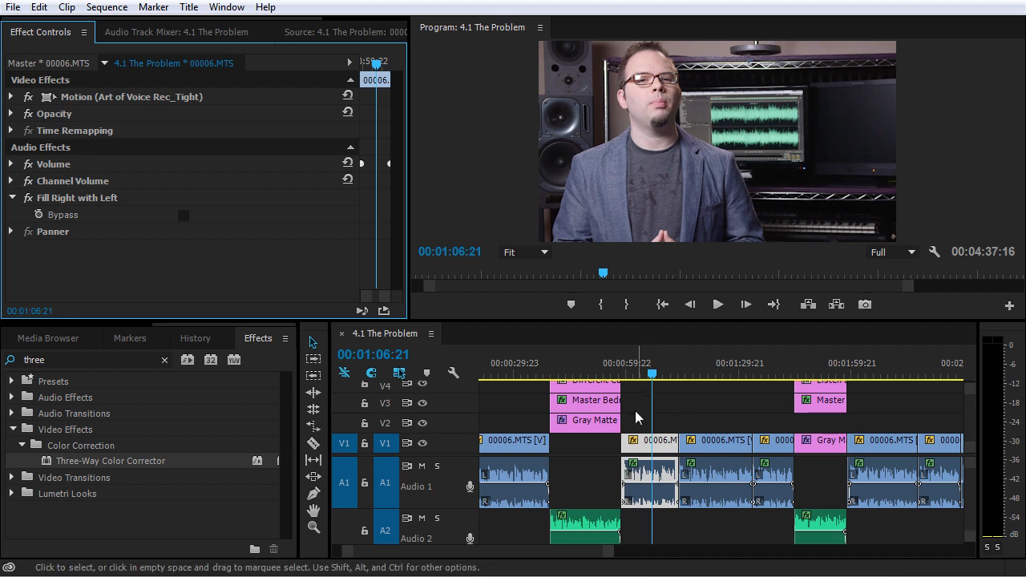
click(328, 32)
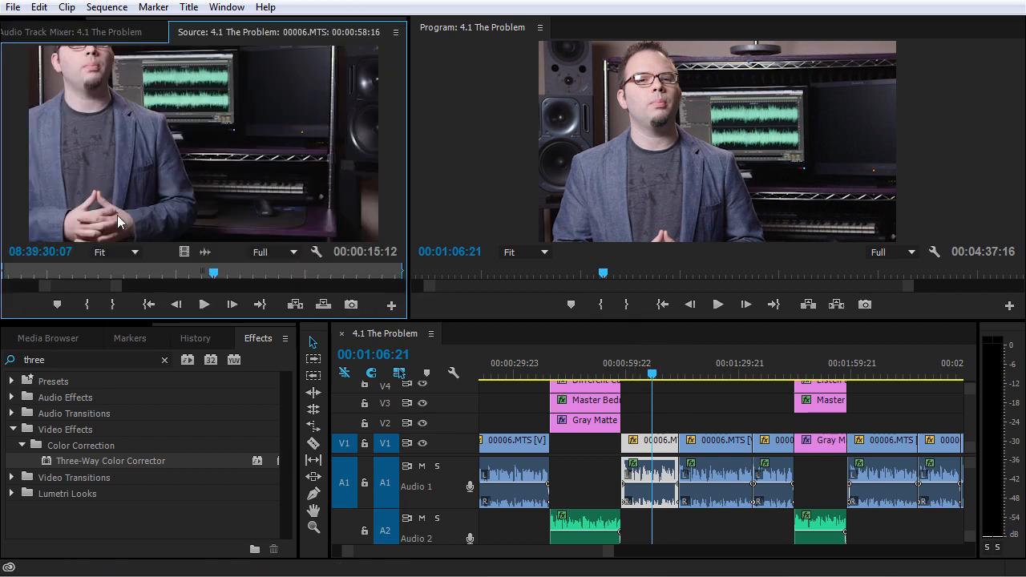
drag(114, 292, 394, 300)
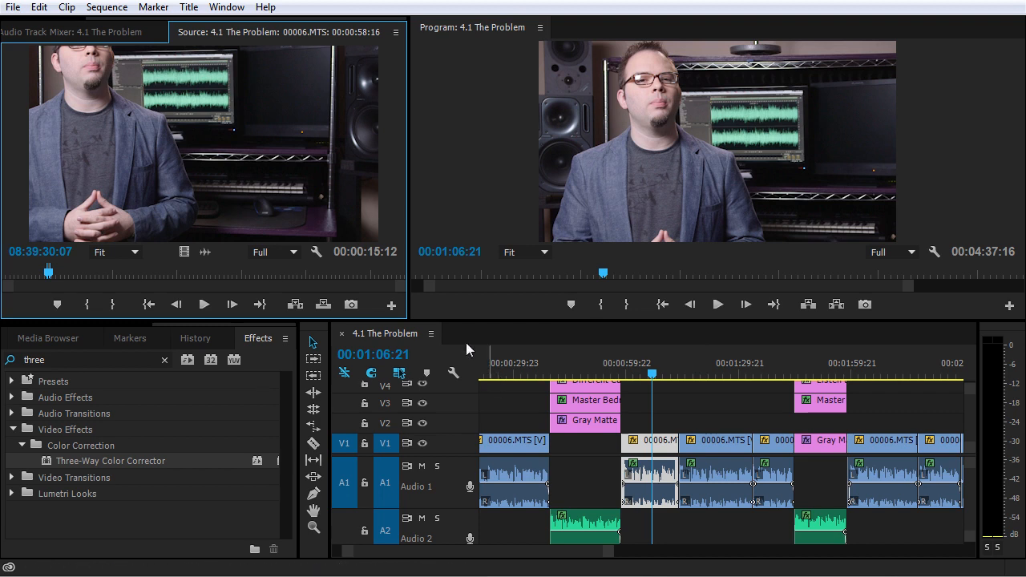
- Load the master clip of the V1 clip at the playhead and apply the Three-Way Color Corrector to it
click(662, 447)
double_click(661, 447)
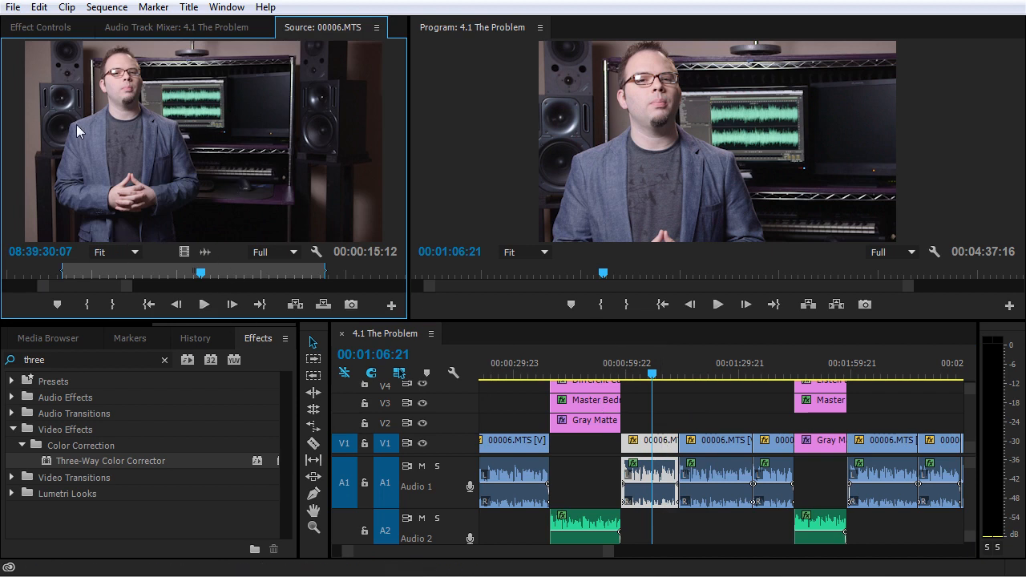
click(52, 29)
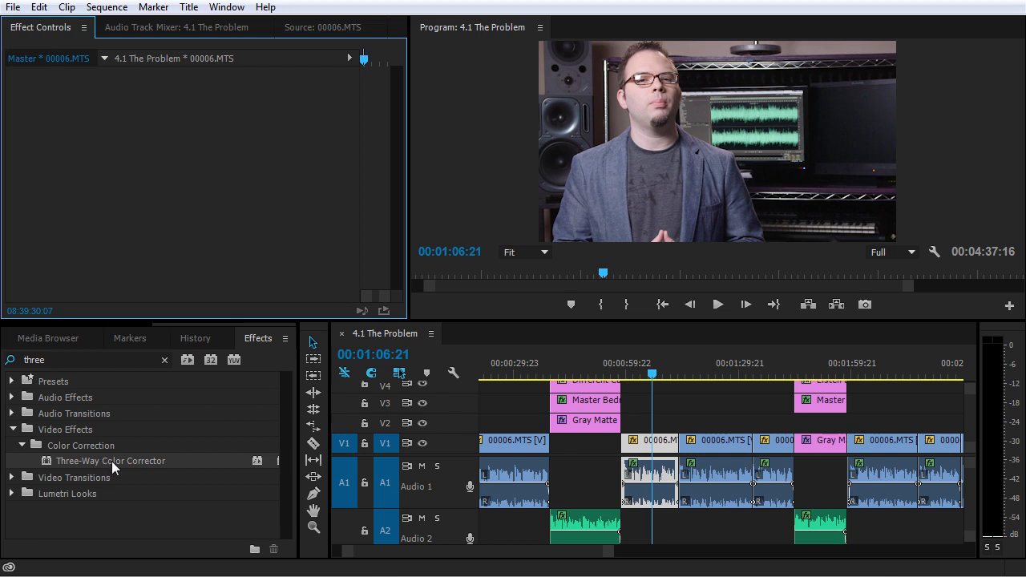
drag(107, 460, 199, 173)
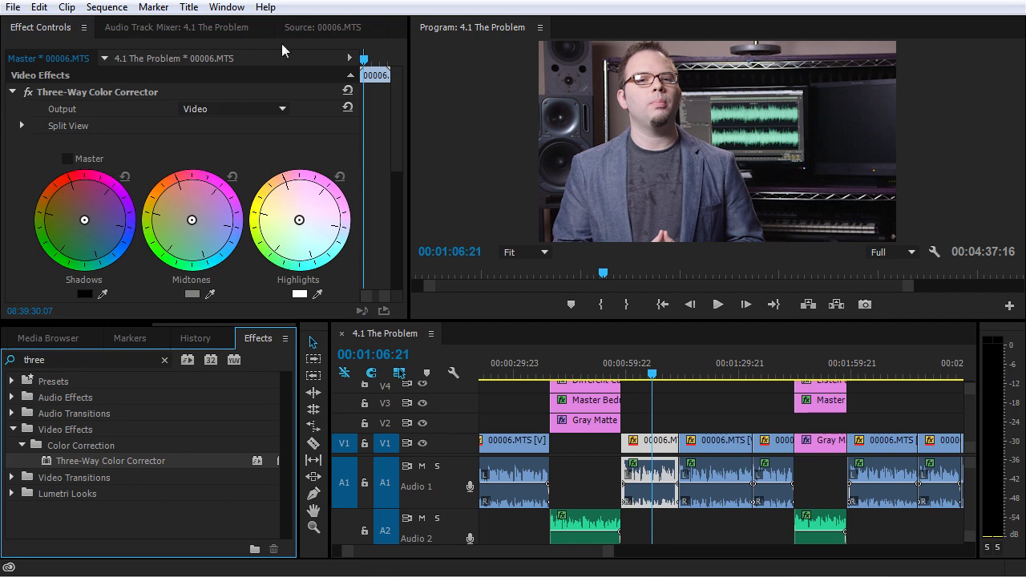
- Apply a second Three-Way Color Corrector to the master clip through the Source monitor and show its effect settings
click(317, 30)
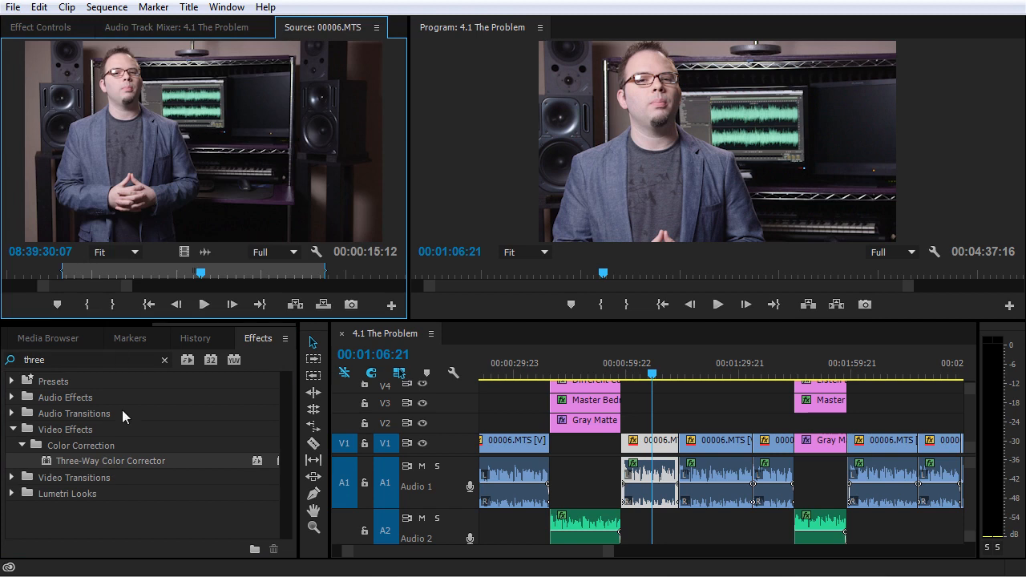
drag(80, 465, 241, 117)
click(23, 28)
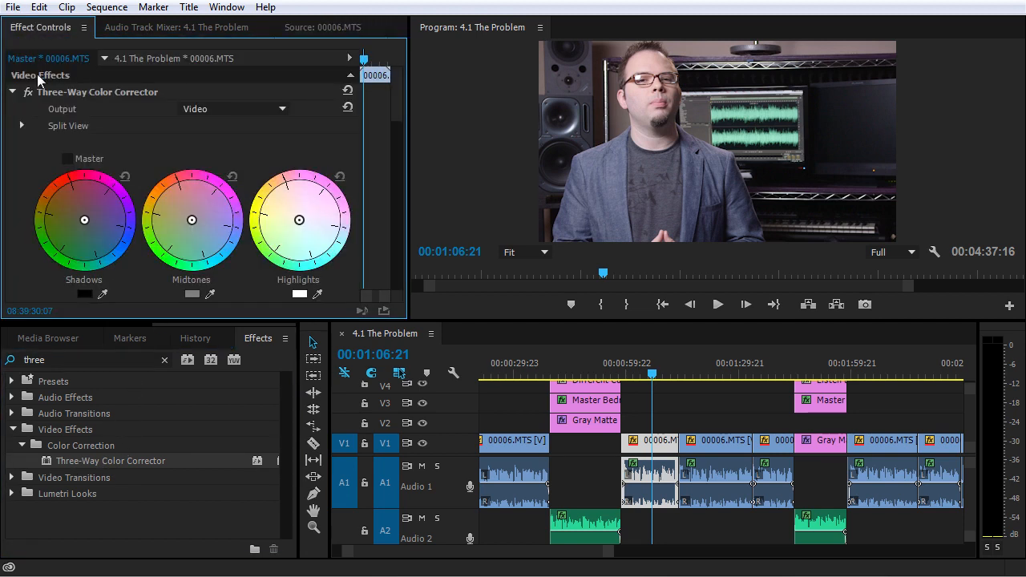
- Delete both Three-Way Color Corrector effects from the master clip 00006.MTS
click(10, 93)
click(72, 110)
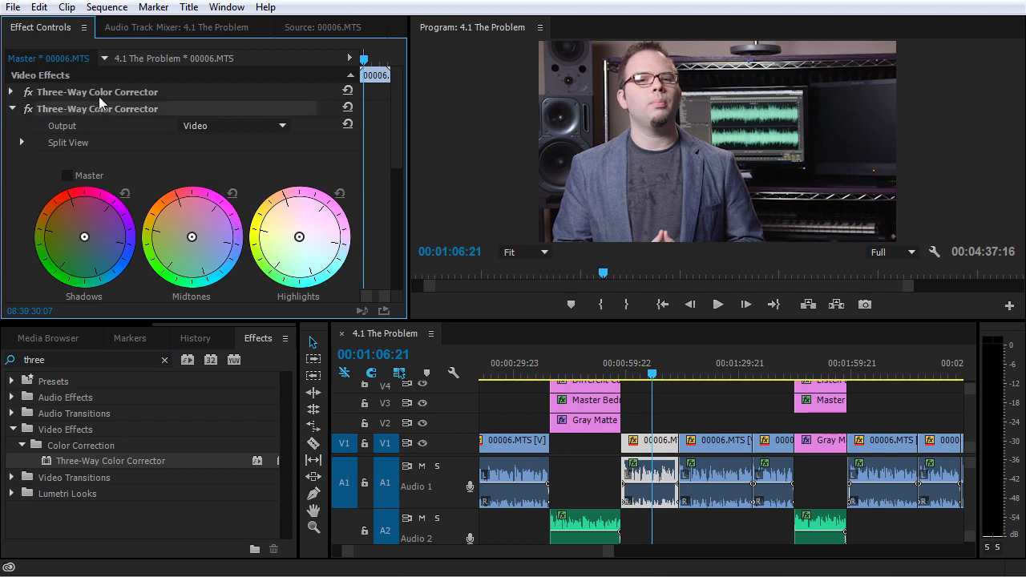
key(Delete)
click(97, 91)
key(Delete)
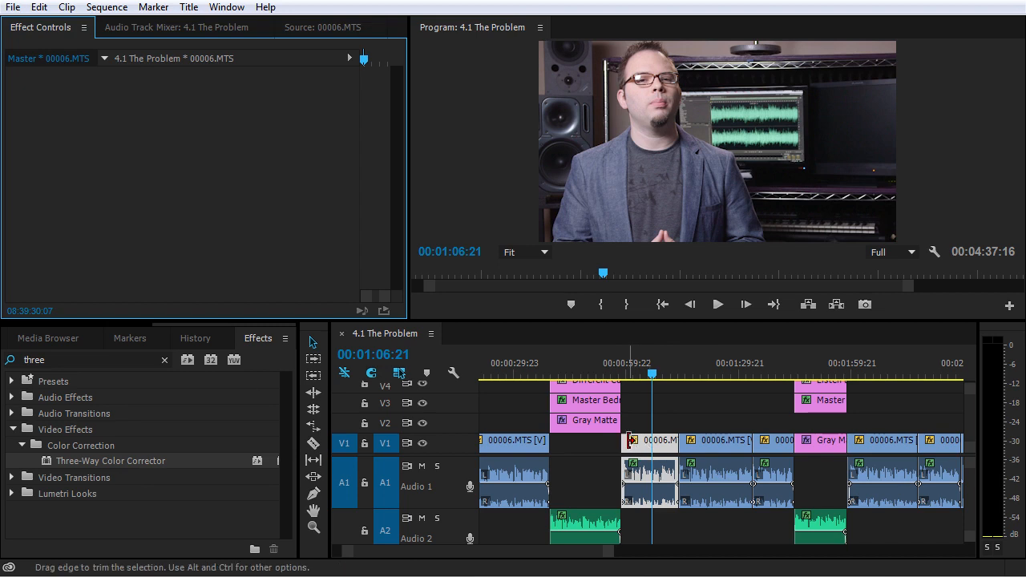
- Reveal the V1 clip at the playhead in the project and dock the Project panel beside the Program monitor
right_click(651, 450)
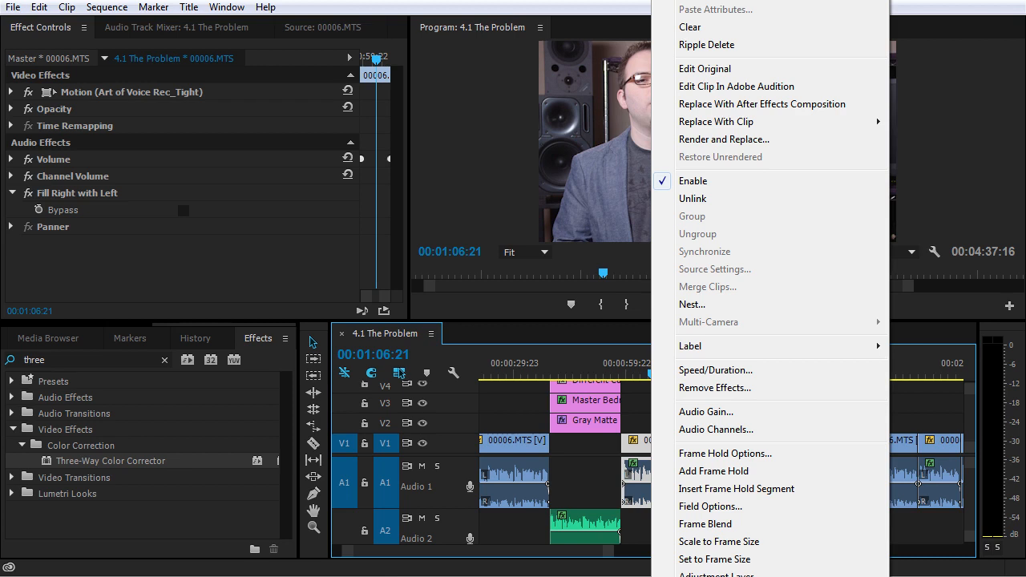
click(716, 576)
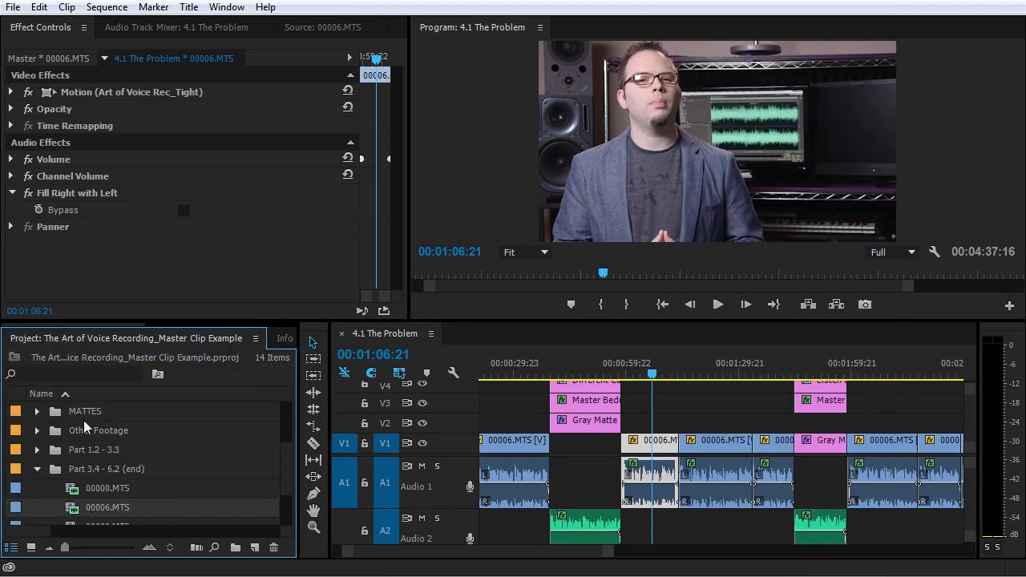
drag(90, 343, 1010, 183)
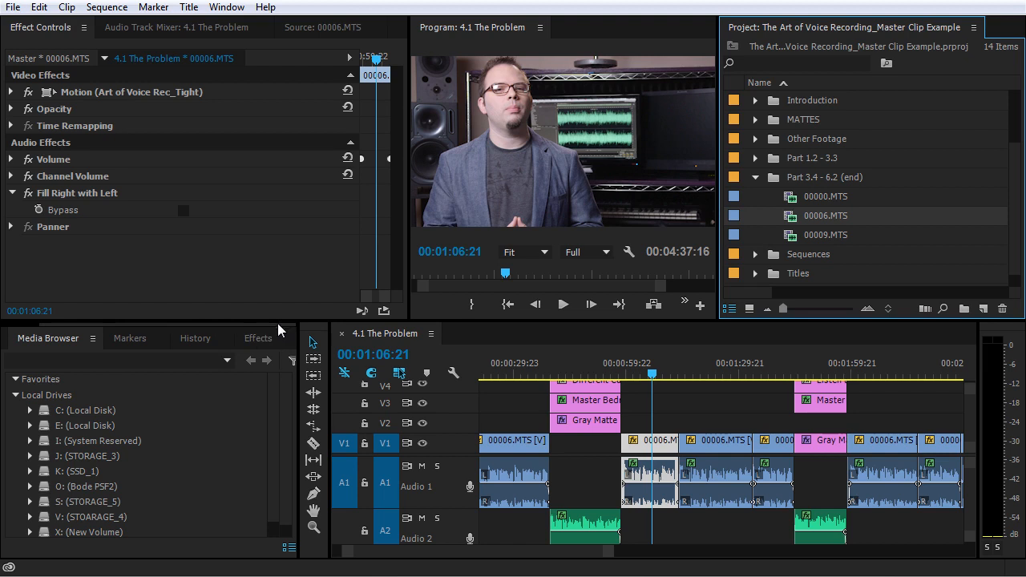
- Apply the Three-Way Color Corrector to the source clip 00006.MTS in the project's "Part 3.4 - 6.2 (end)" bin
click(255, 338)
drag(73, 465, 813, 222)
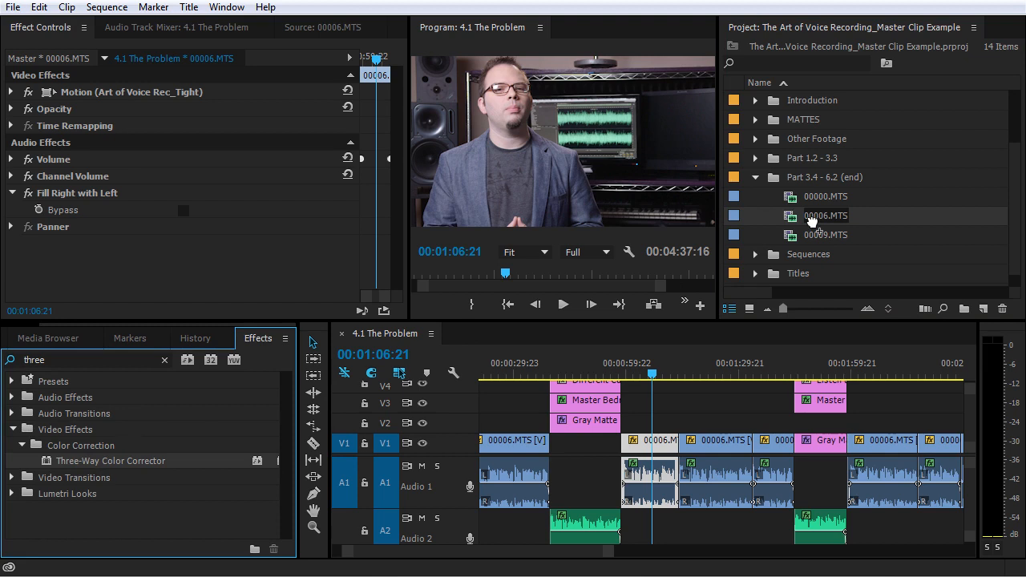
drag(813, 222, 813, 225)
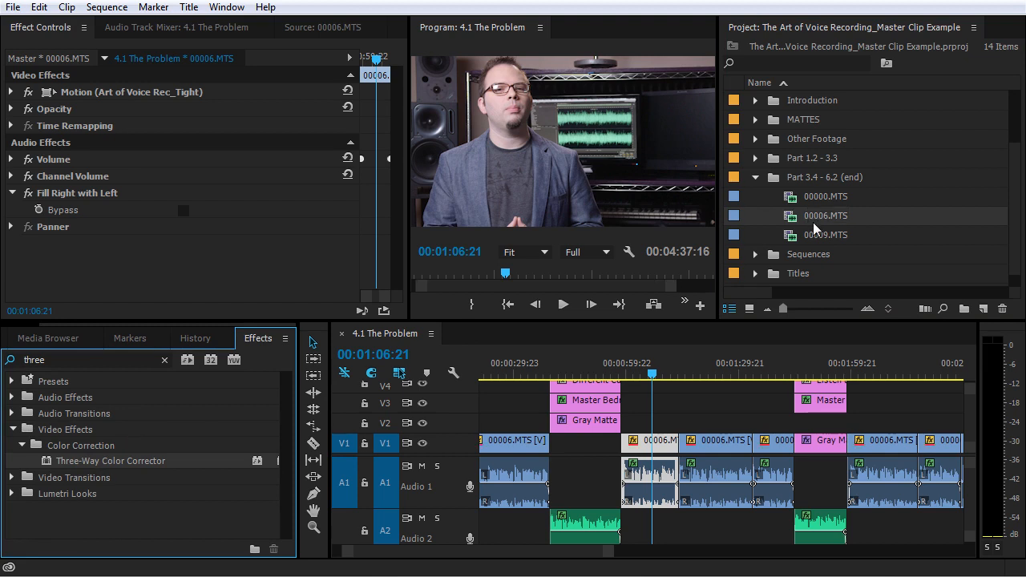
- Compare the master clip's effect settings with the sequence-level effects of the V1 clip at the playhead
click(658, 449)
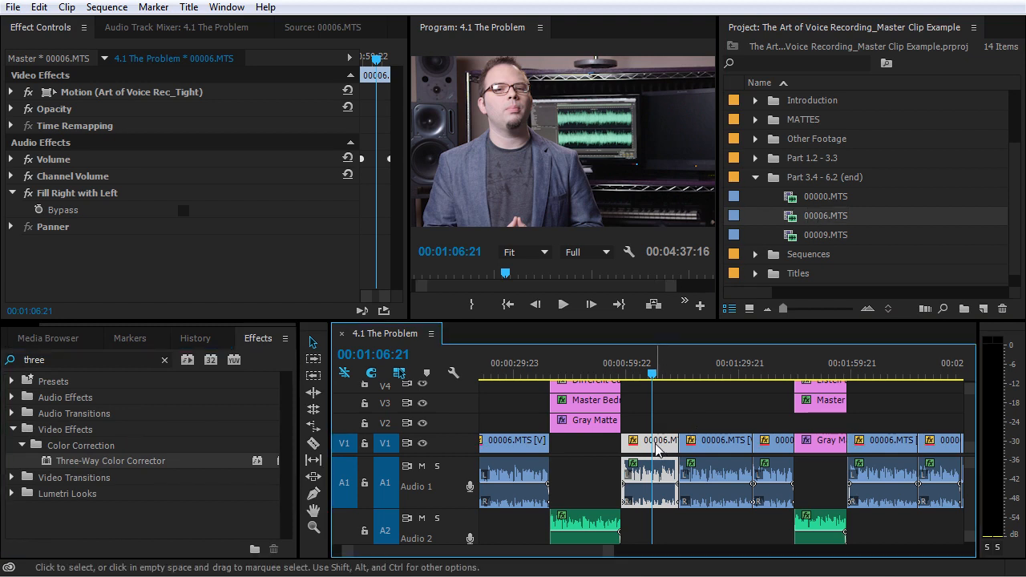
double_click(656, 449)
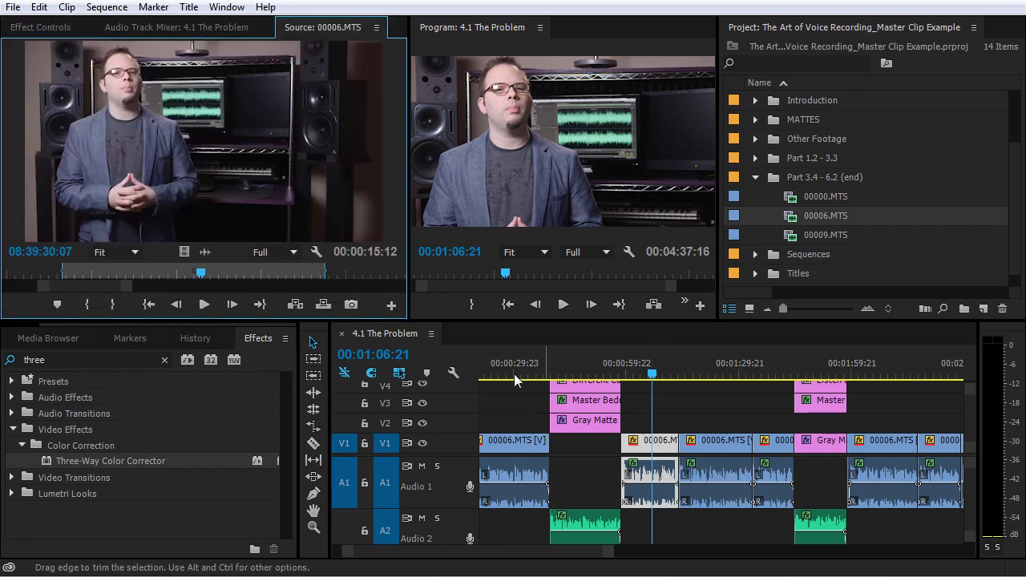
click(37, 29)
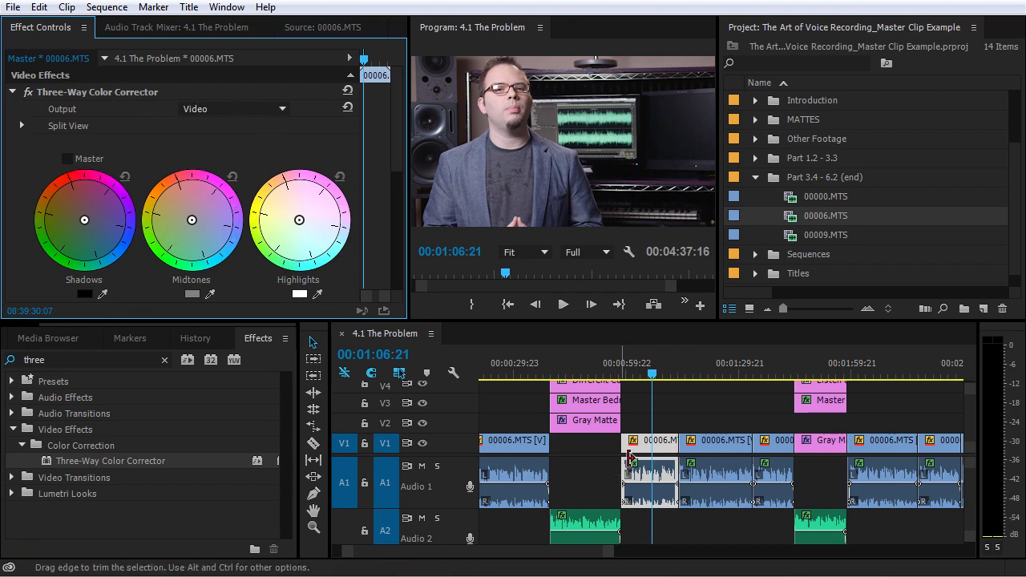
click(665, 448)
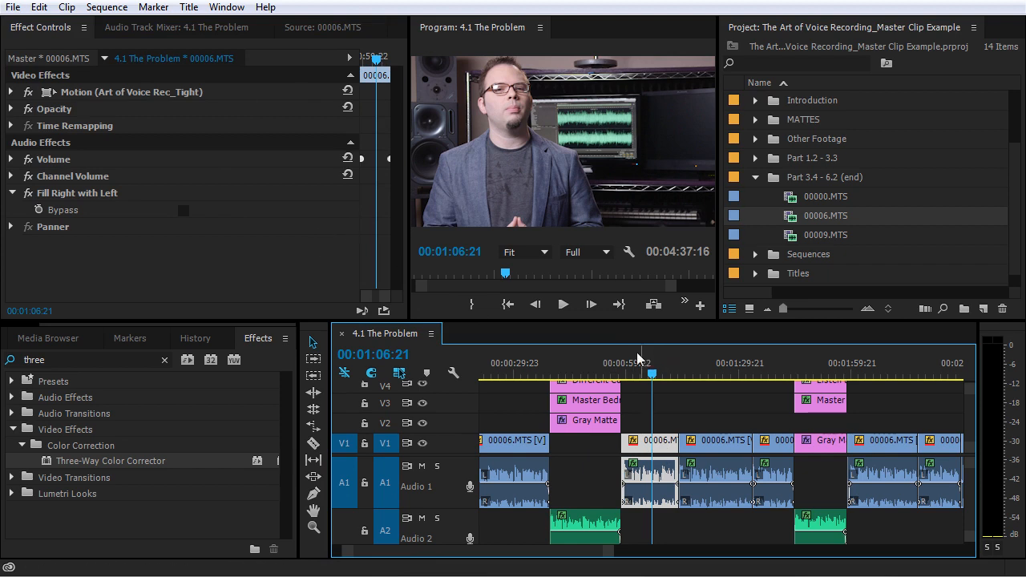
- Show the master clip 00006.MTS's Three-Way Color Corrector settings, enlarge their panel, and dock the Project panel with the Effects panel
double_click(663, 451)
click(42, 27)
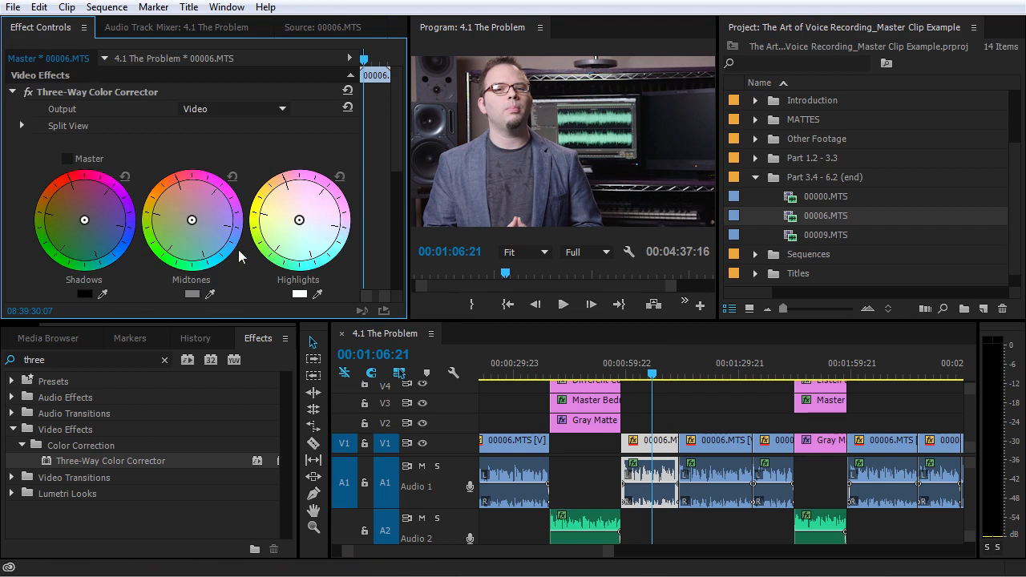
drag(312, 322, 312, 443)
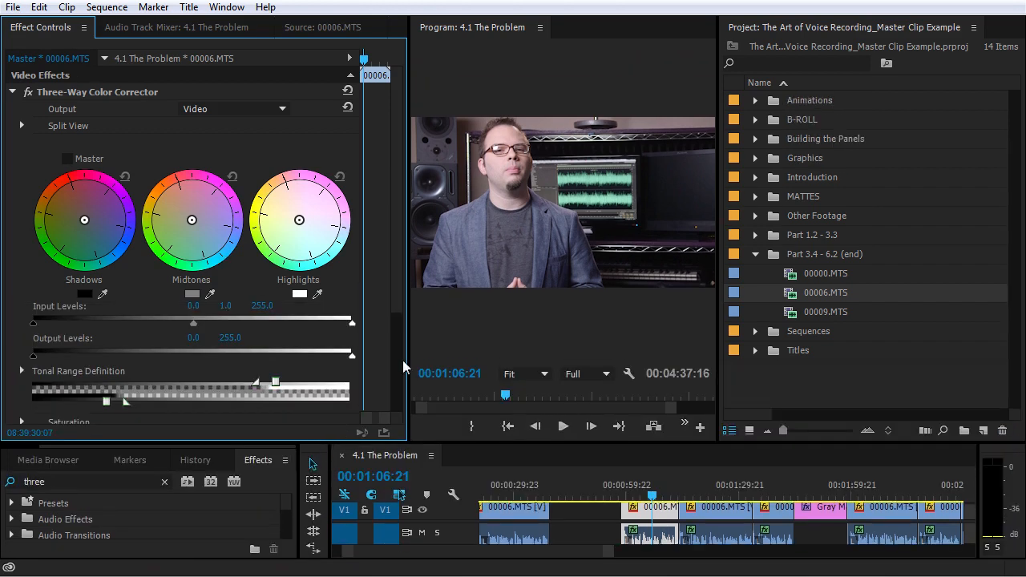
drag(815, 35, 31, 461)
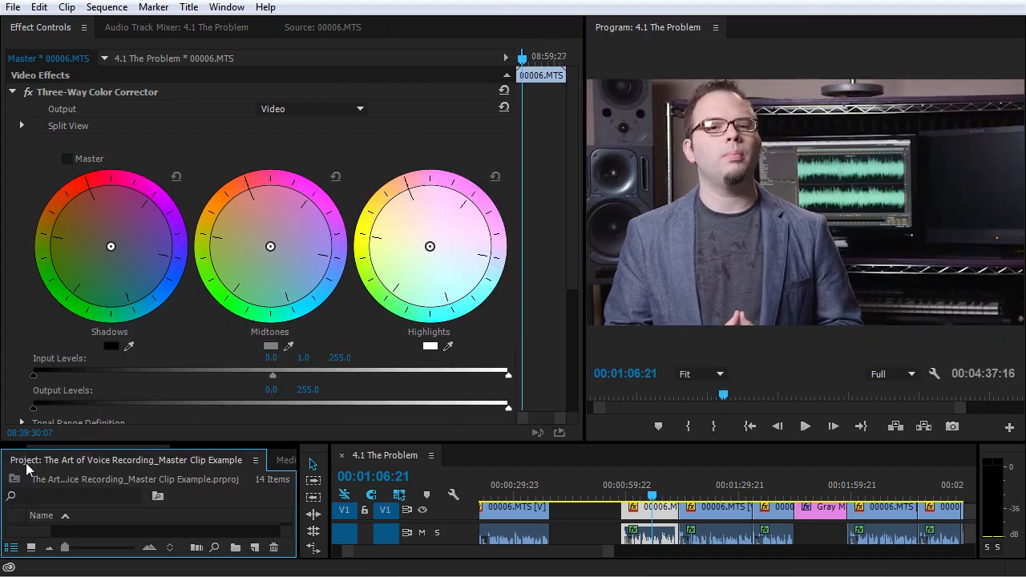
drag(156, 447, 320, 454)
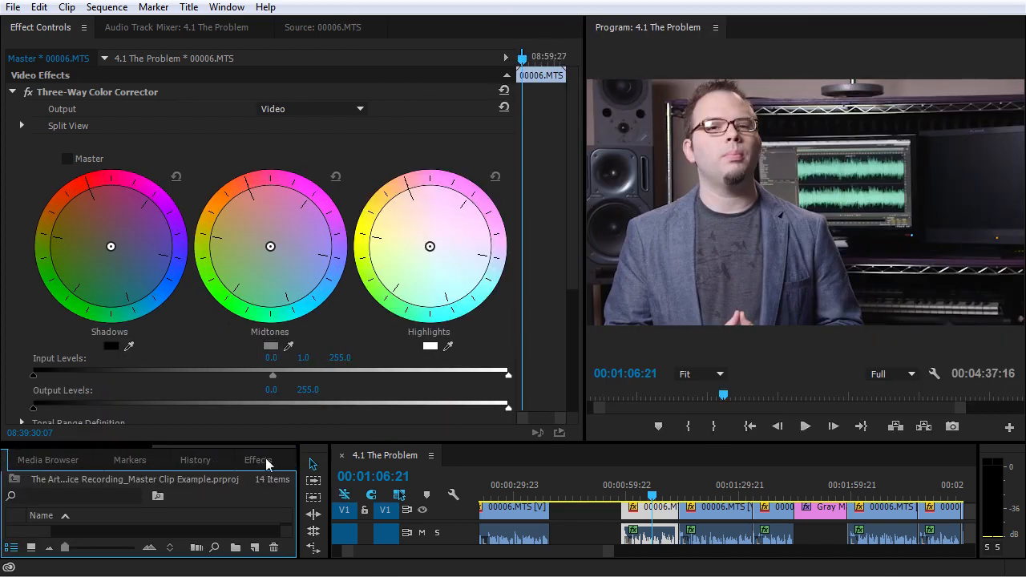
drag(561, 445, 560, 421)
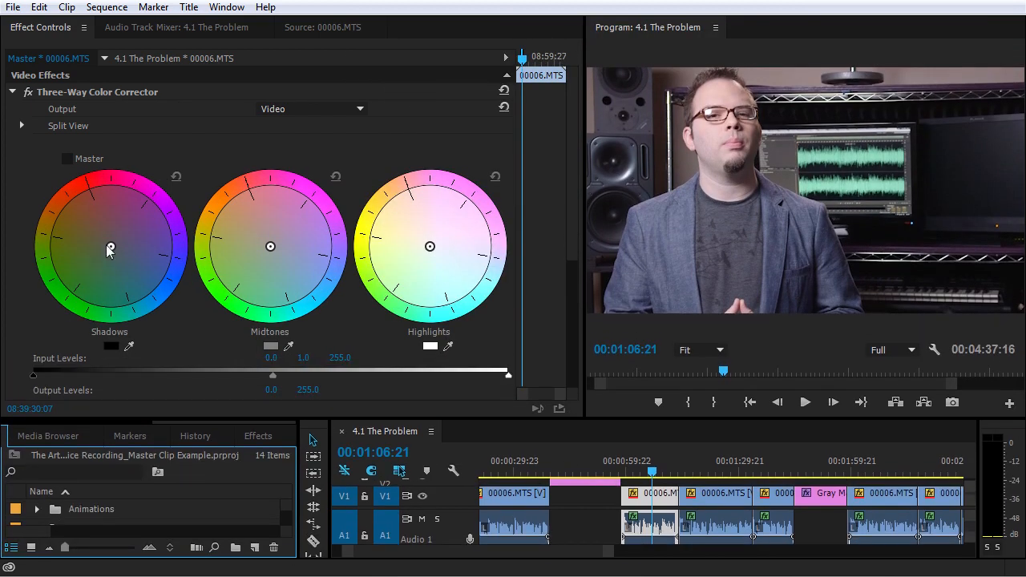
- Grade the master clip with shadows shifted toward blue-cyan, midtones toward red, and input levels of about 28.8 black and 224.5 white
drag(108, 246, 158, 328)
drag(271, 246, 258, 221)
drag(39, 377, 88, 377)
drag(508, 376, 451, 377)
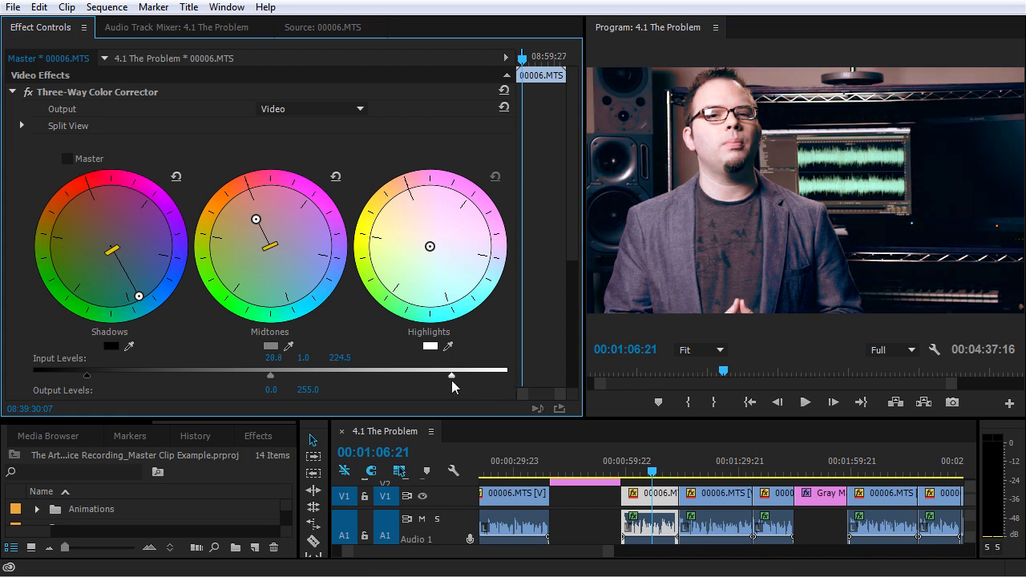
mouse_move(256, 218)
mouse_down()
mouse_move(260, 235)
mouse_move(260, 217)
mouse_up()
drag(139, 296, 131, 278)
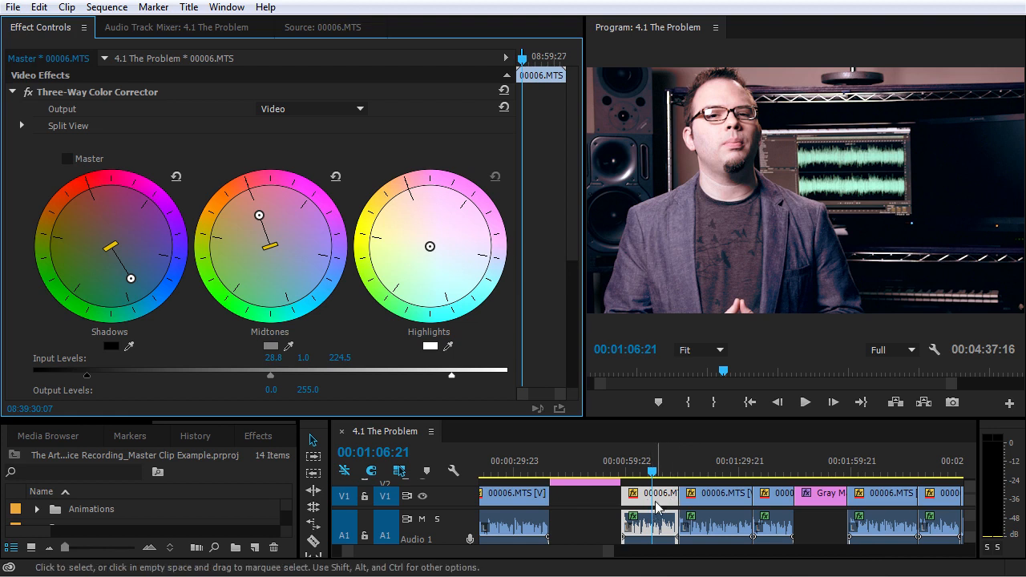
- Check the grade on the other 00006.MTS clips in sequence 4.1 and the sequence-level effects of the clip at 00:02:20:21
click(703, 473)
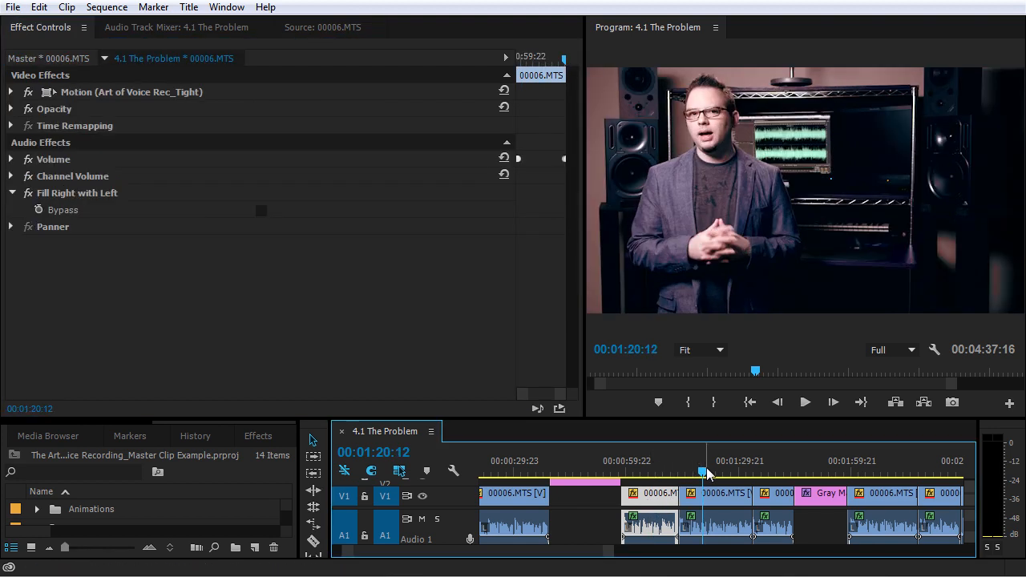
click(770, 473)
click(889, 473)
click(930, 473)
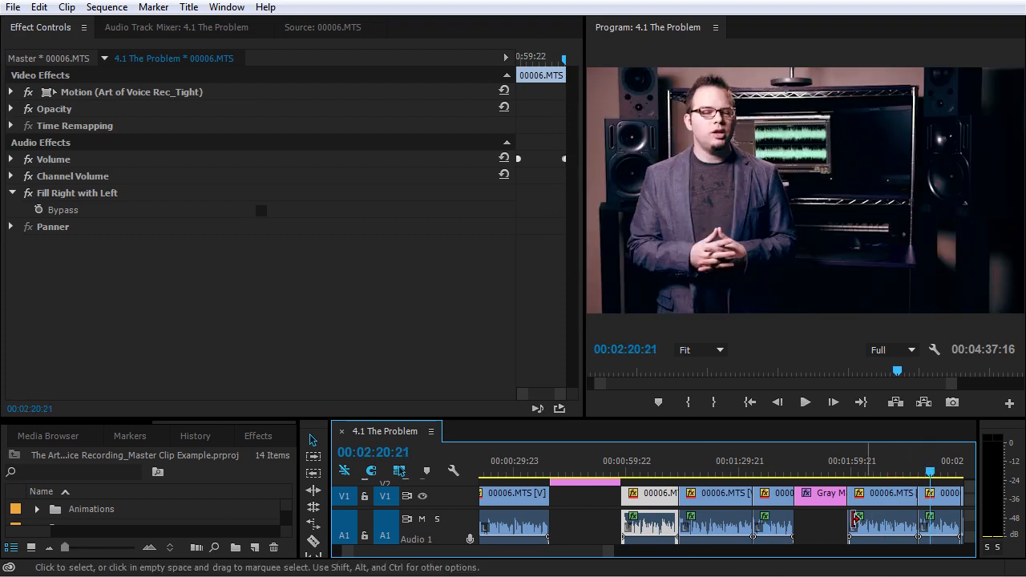
scroll(573, 553, down, 5)
click(749, 500)
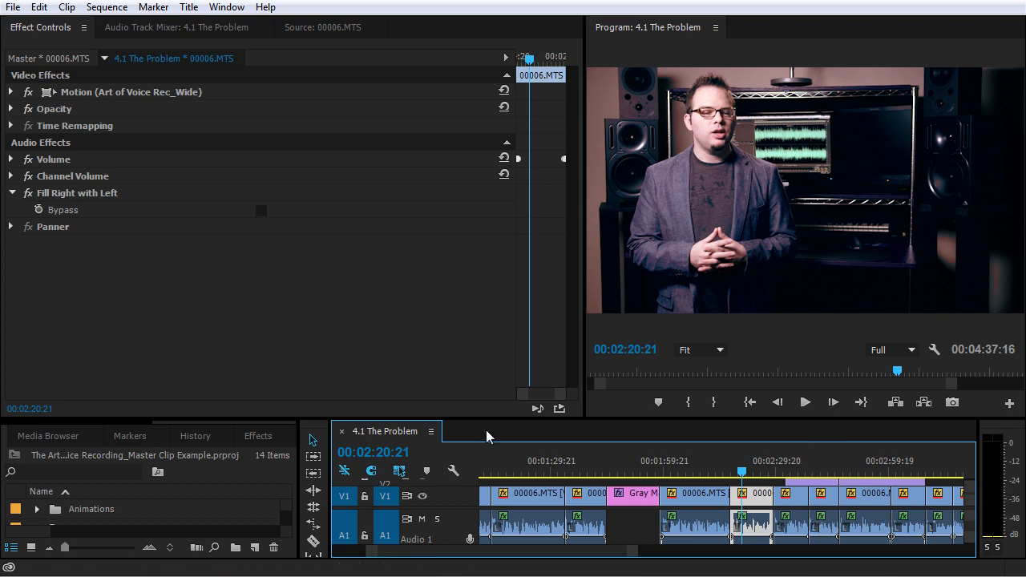
- Enlarge the Project and Timeline panels, open "4.2 Acoustic Treatments Panels" from the Sequences bin, and fit the whole sequence in the timeline
drag(201, 416, 201, 301)
drag(284, 404, 286, 475)
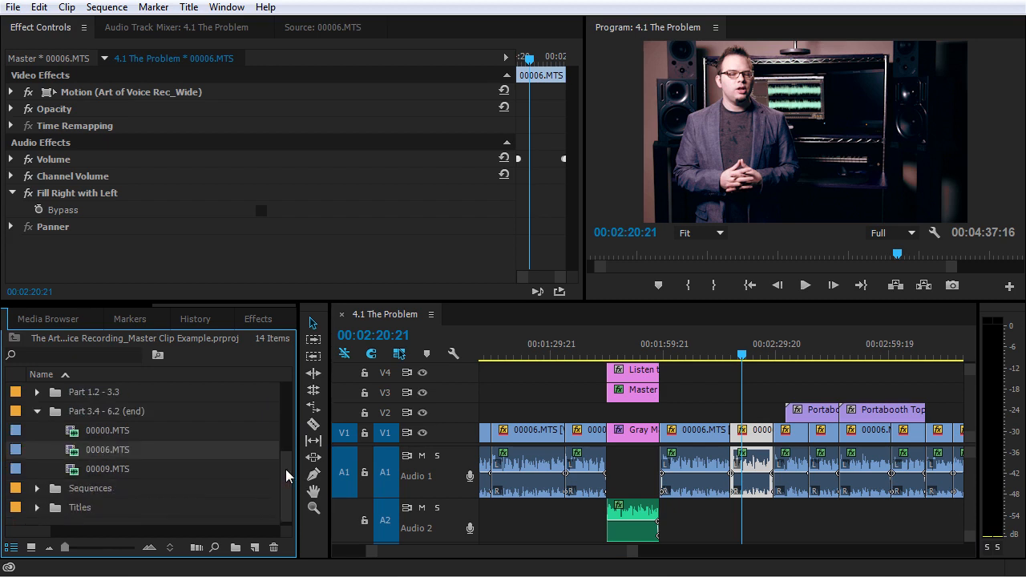
click(37, 412)
click(37, 488)
scroll(61, 495, down, 13)
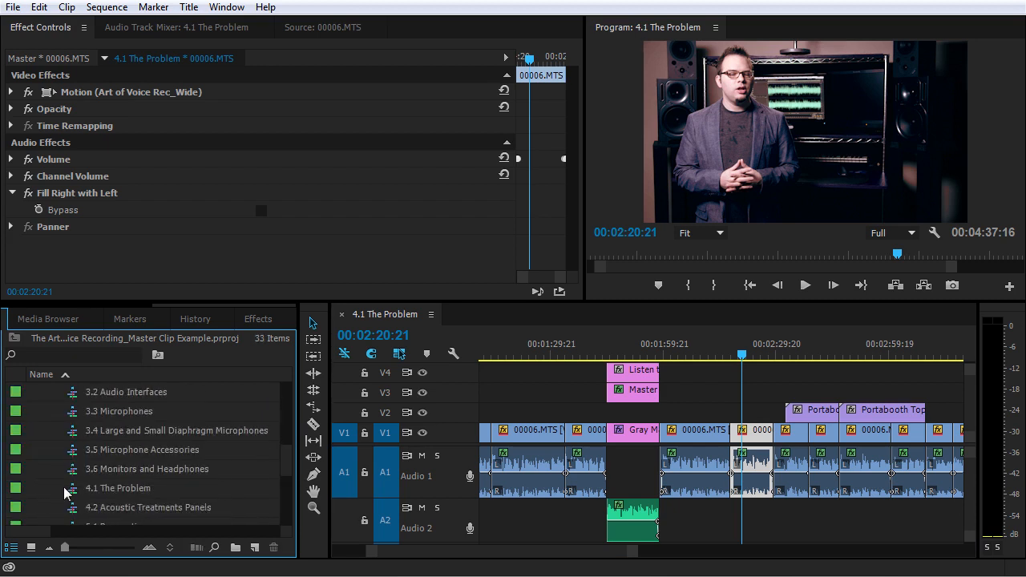
double_click(73, 473)
drag(576, 554, 737, 556)
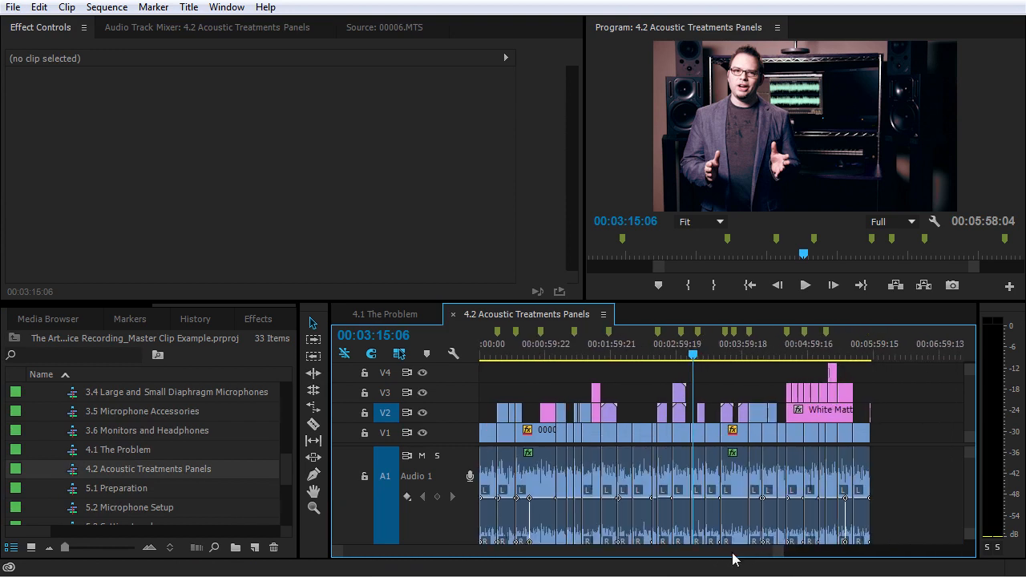
- Review the grade through sequence 4.2 up to 00:02:22:18 and load the 00006.MTS clip there into the Source monitor
click(487, 347)
drag(486, 347, 571, 357)
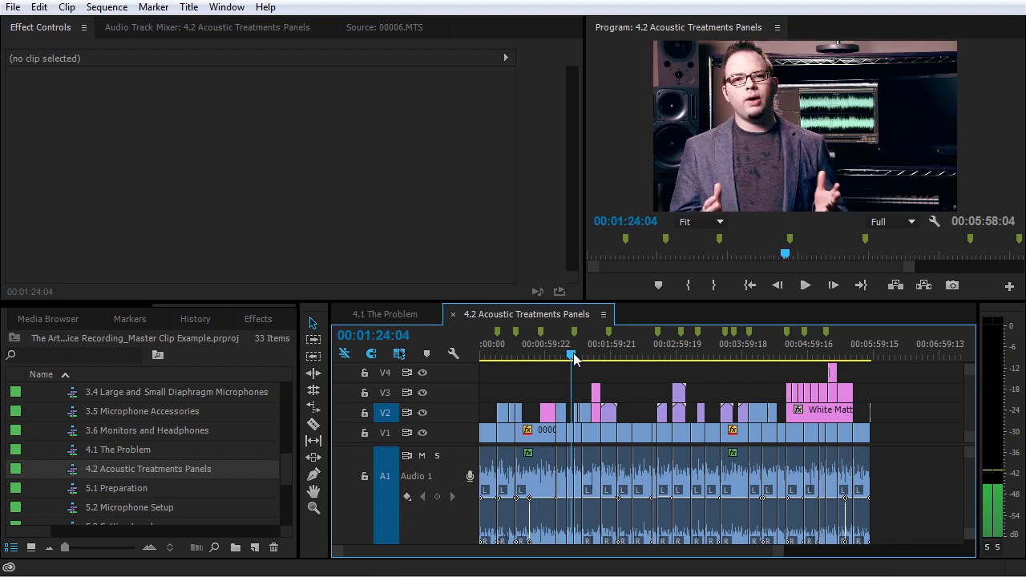
drag(573, 355, 635, 357)
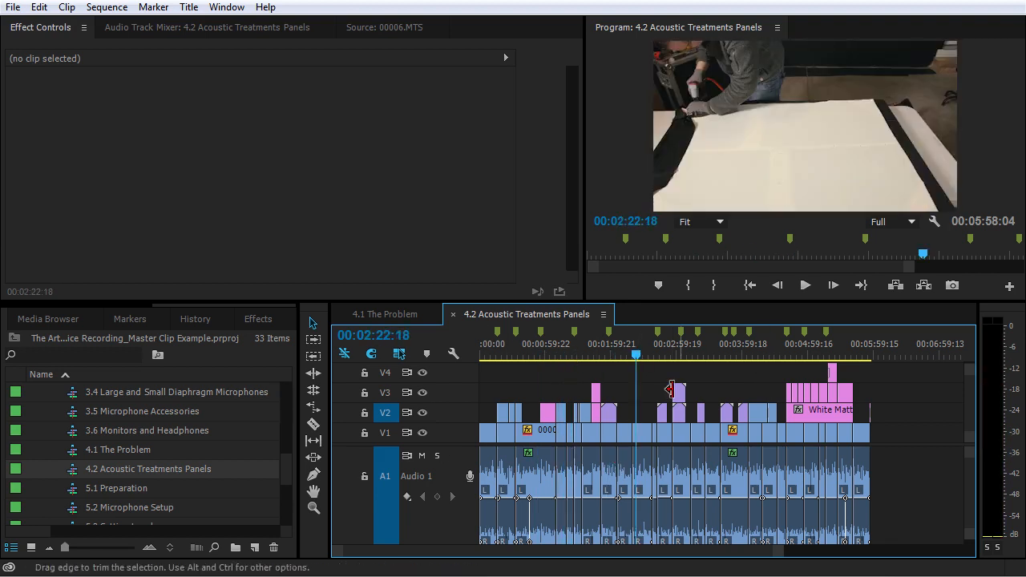
key(equal)
key(equal)
key(equal)
key(equal)
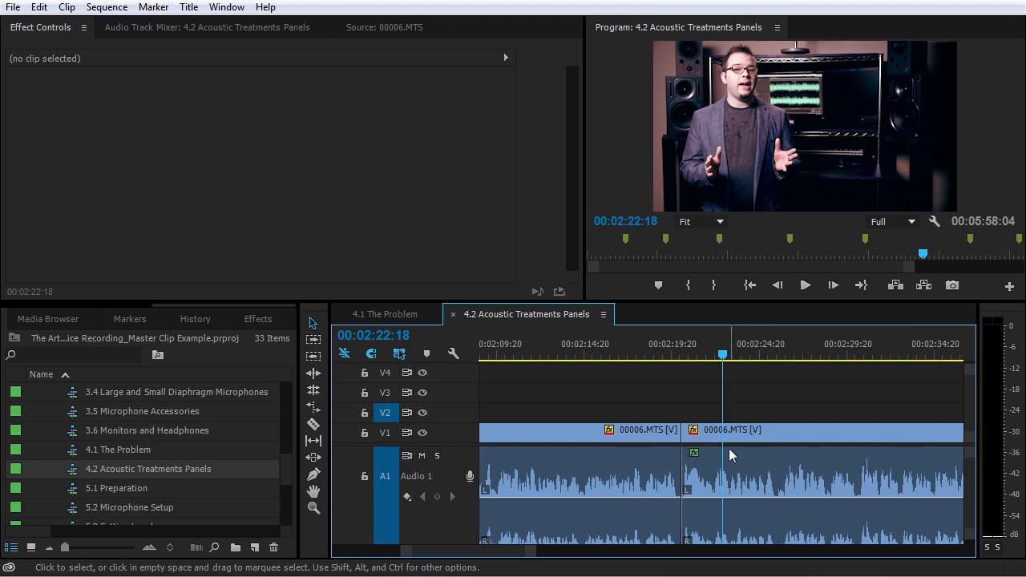
click(736, 471)
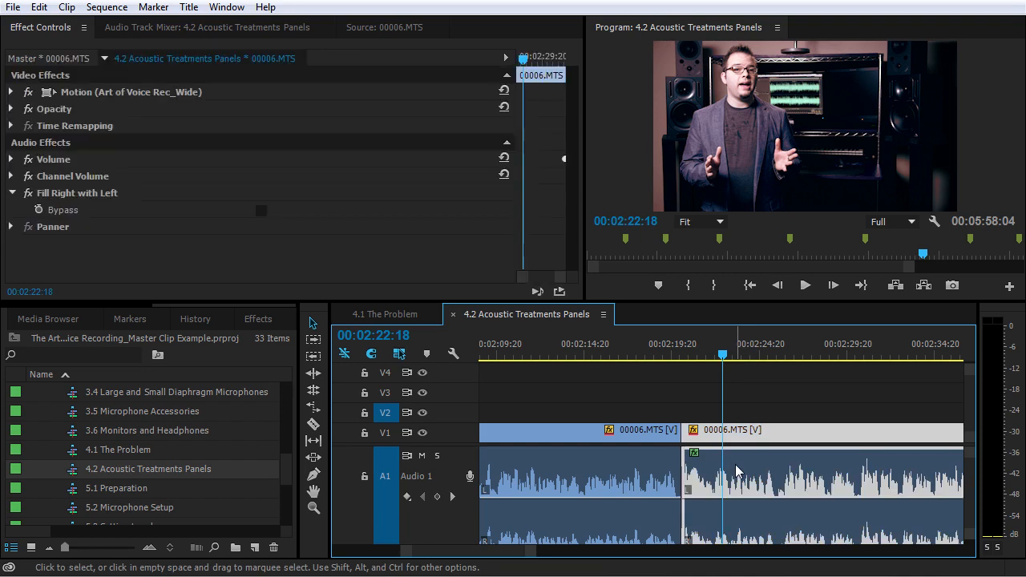
double_click(736, 470)
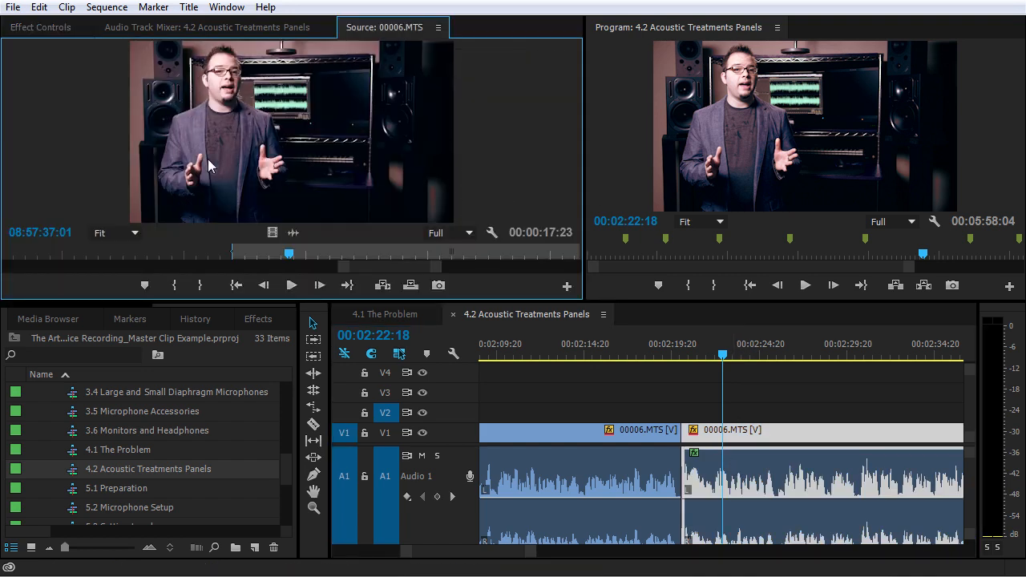
- Place the Gray Matte from the MATTES bin on V2, aligned with the start of the 00006.MTS clip at the playhead
scroll(160, 319, up, 3)
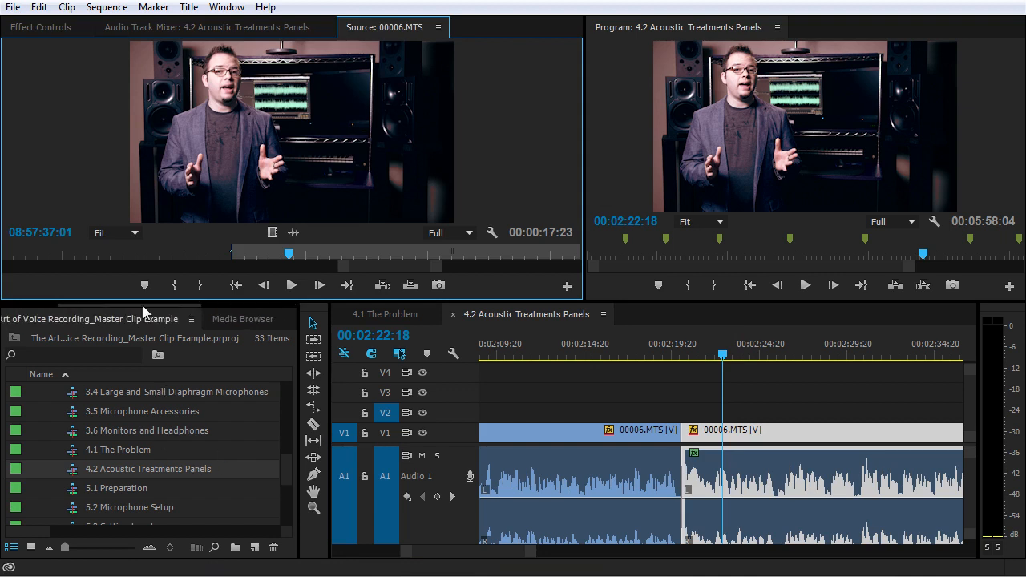
click(78, 325)
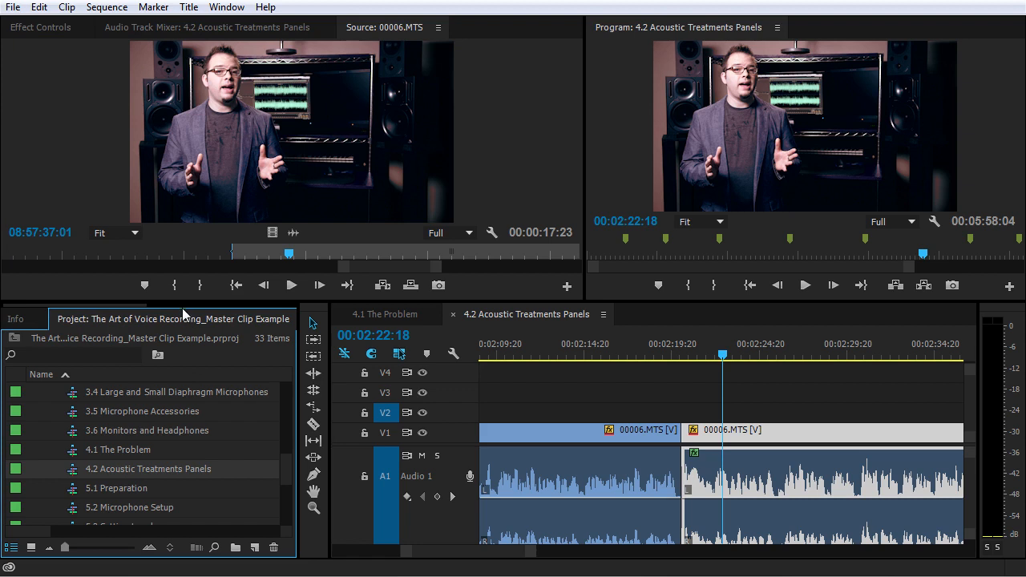
scroll(181, 314, down, 3)
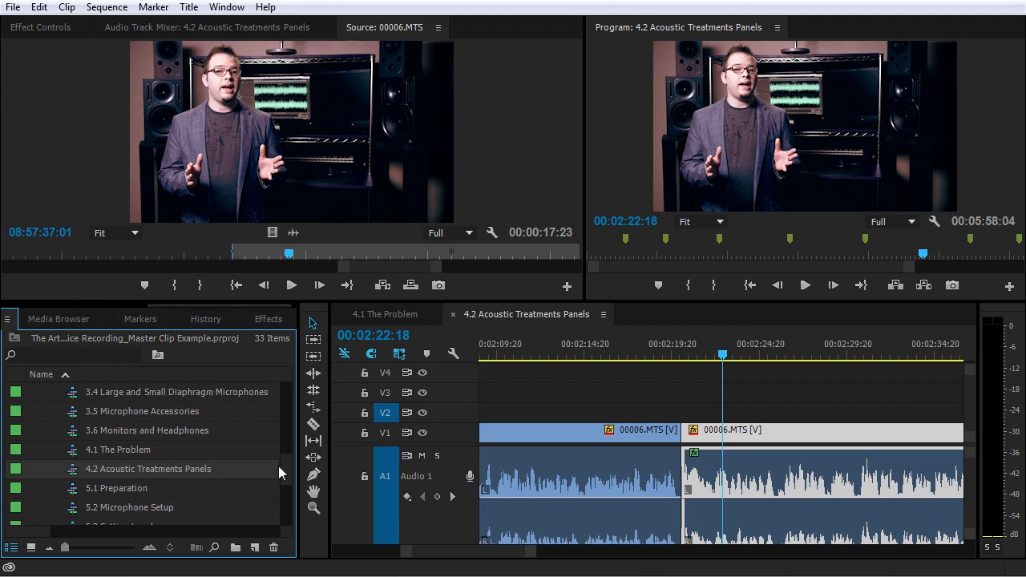
drag(285, 467, 290, 421)
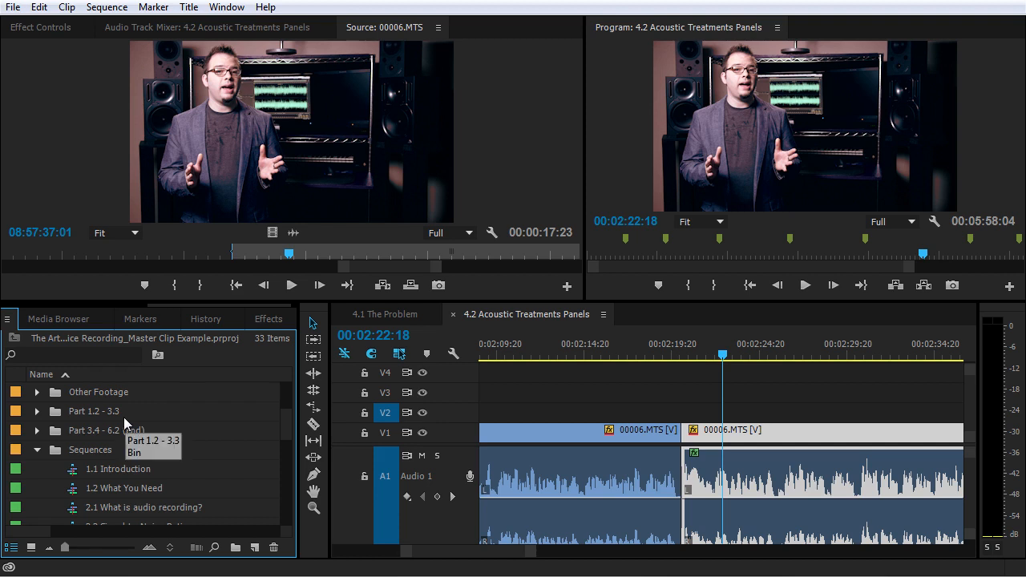
click(38, 450)
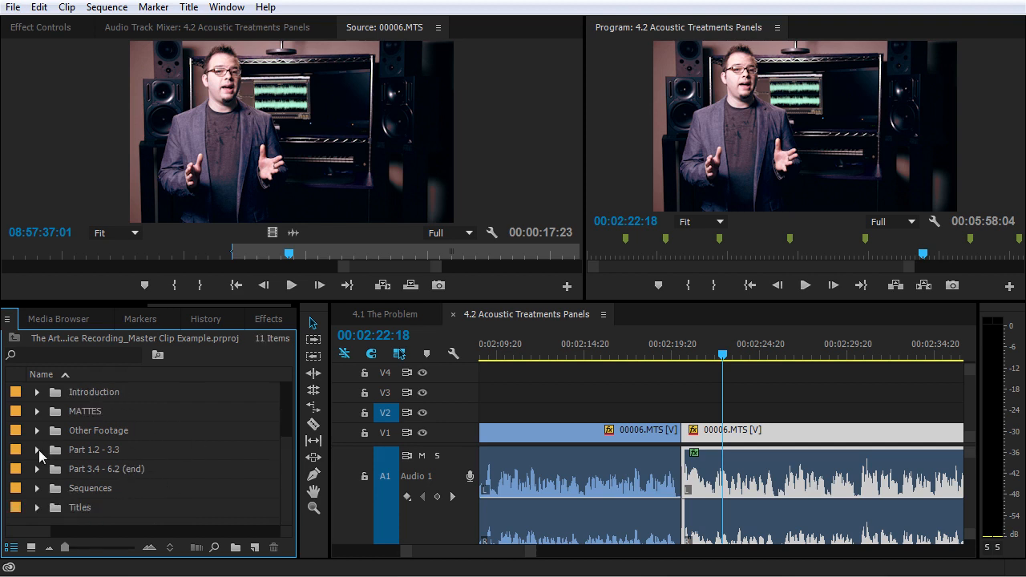
click(39, 413)
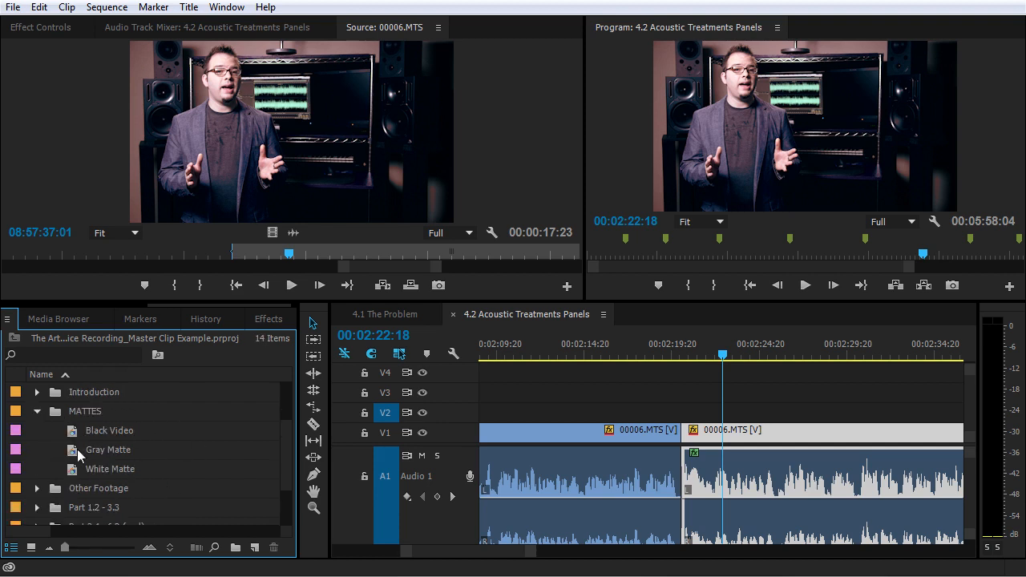
drag(80, 451, 689, 414)
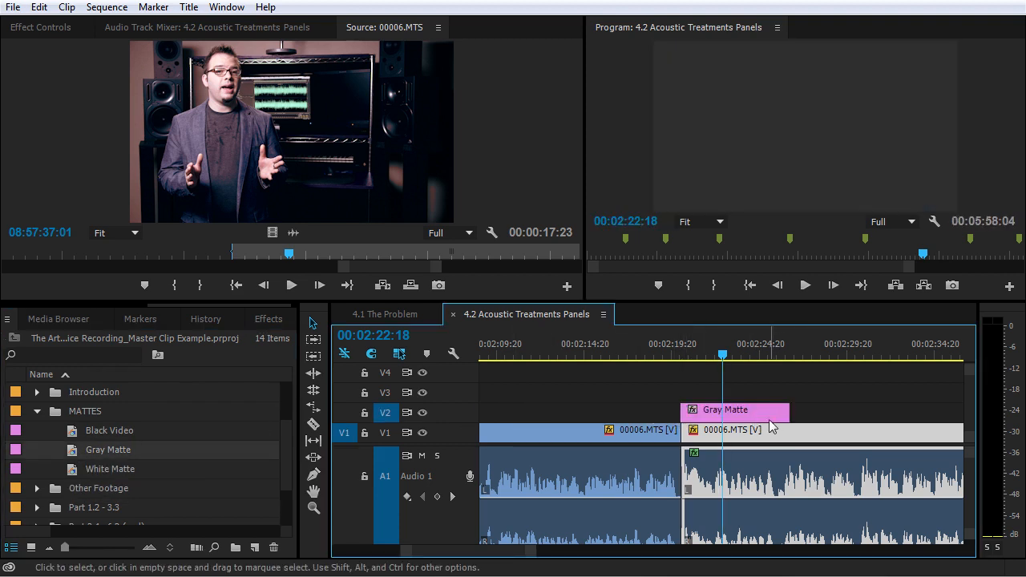
- Open the master clip effect settings of the Gray Matte on V2
click(766, 416)
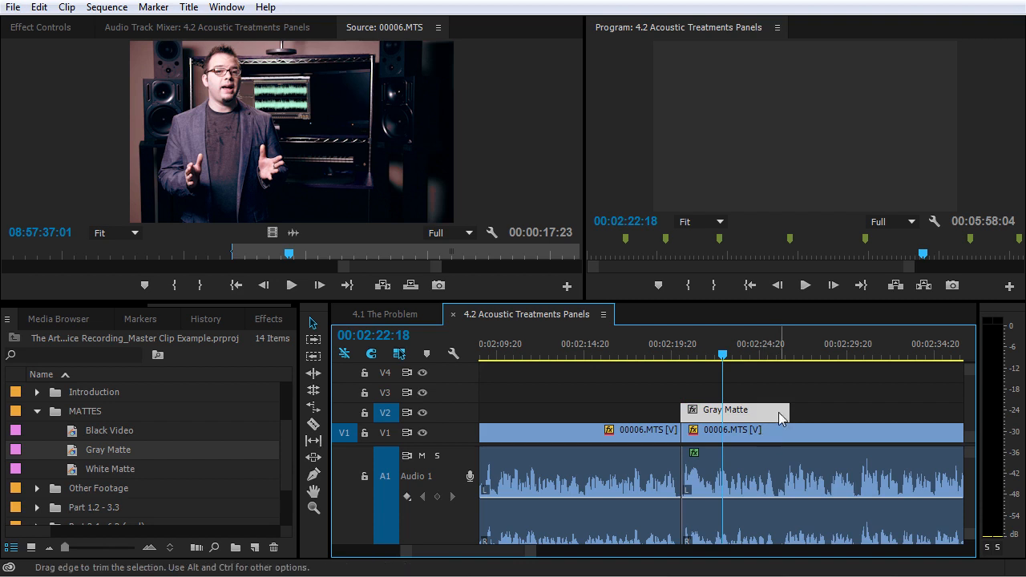
double_click(754, 417)
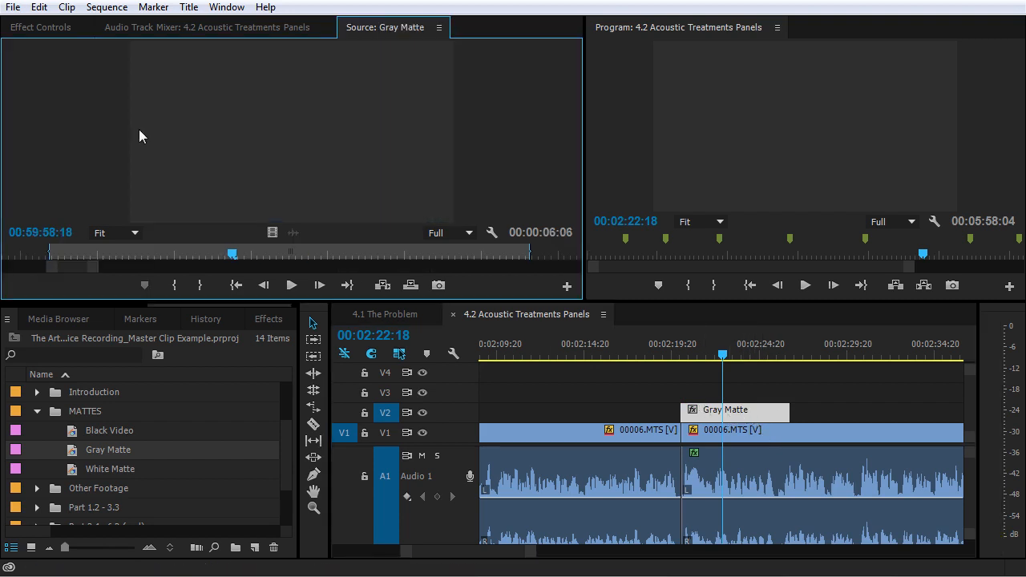
click(40, 27)
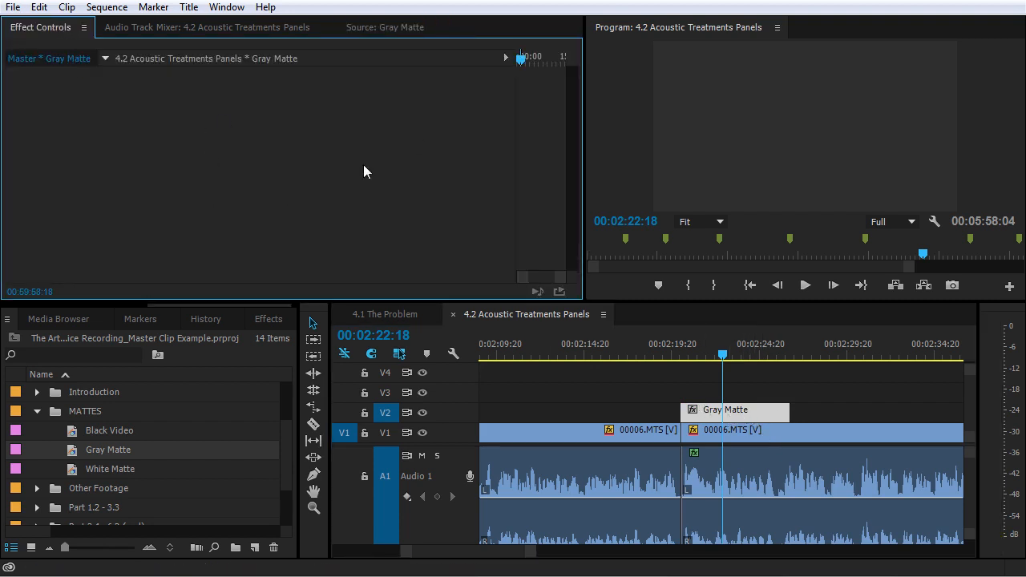
- Search the effects for "noise" and apply the Noise effect to the Gray Matte master clip
click(258, 320)
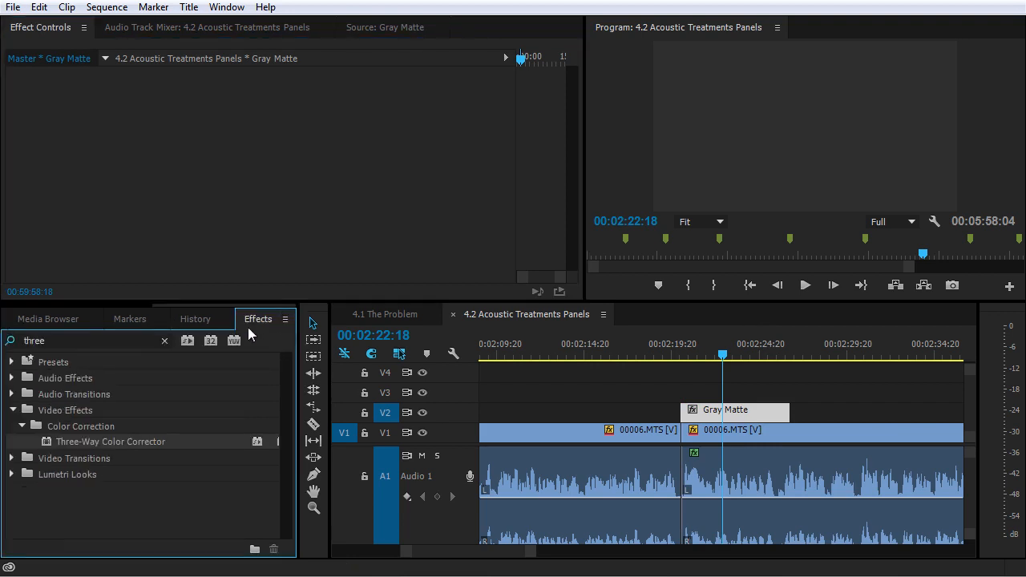
double_click(71, 340)
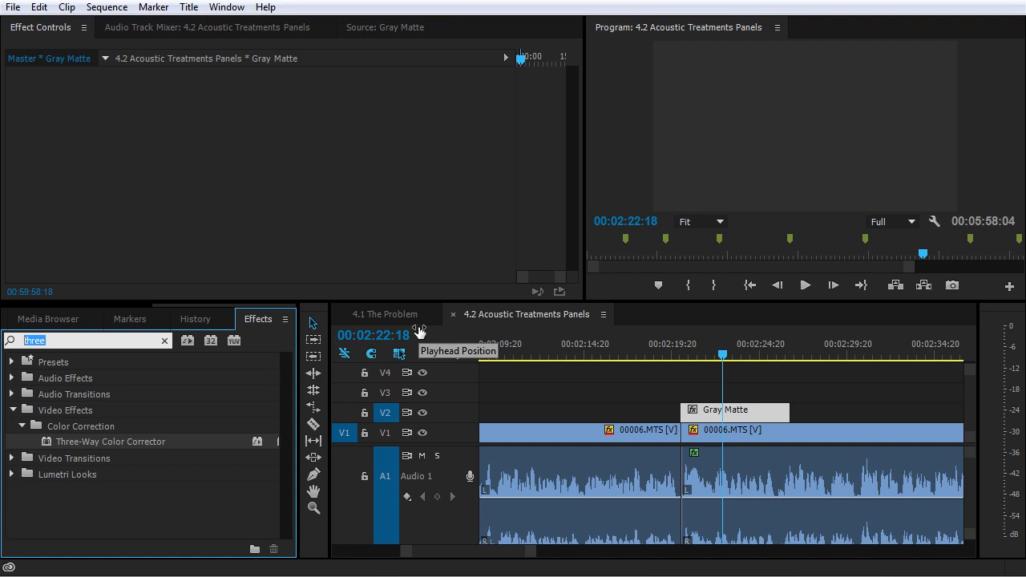
text(noise)
scroll(56, 457, down, 5)
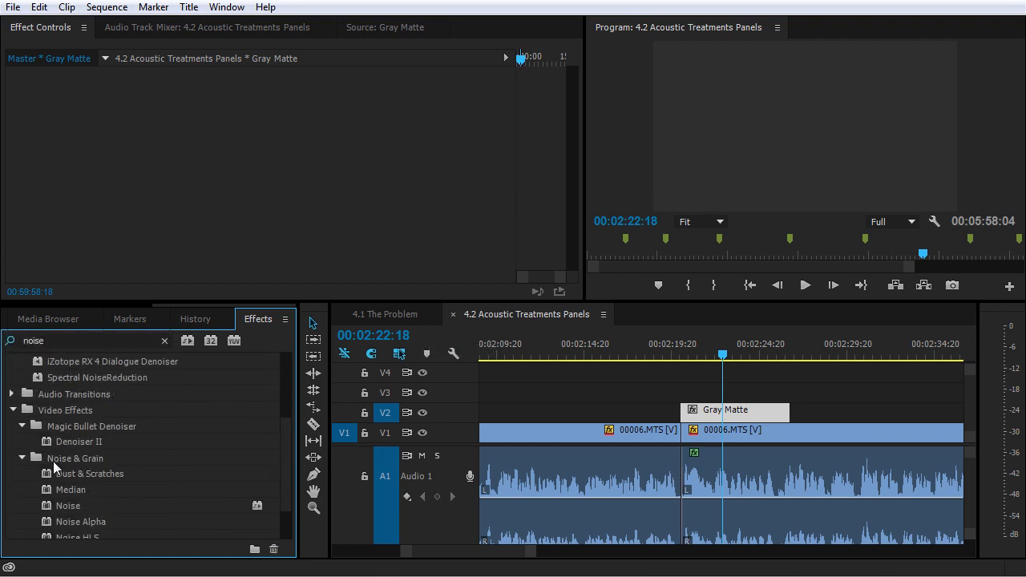
scroll(53, 461, down, 3)
drag(45, 460, 75, 127)
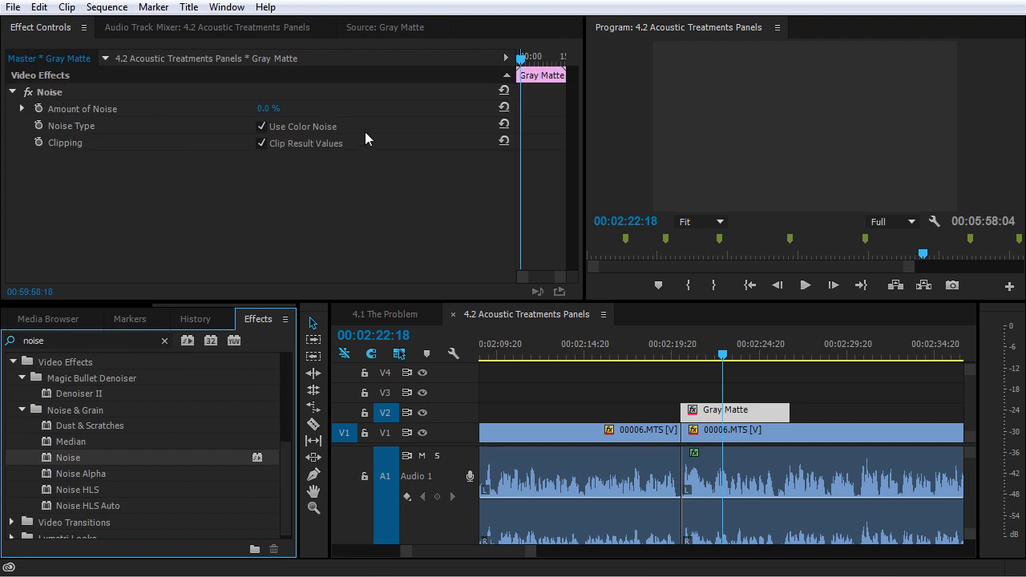
- Set the Gray Matte master clip's Amount of Noise to 11.0% and bring the project's bin listing back into view
drag(268, 110, 277, 110)
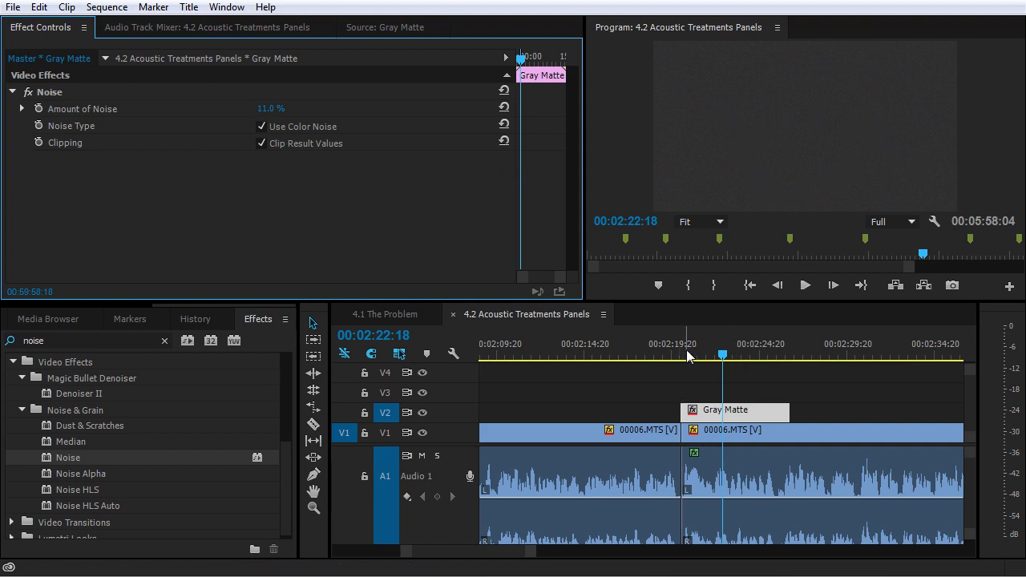
scroll(117, 310, up, 3)
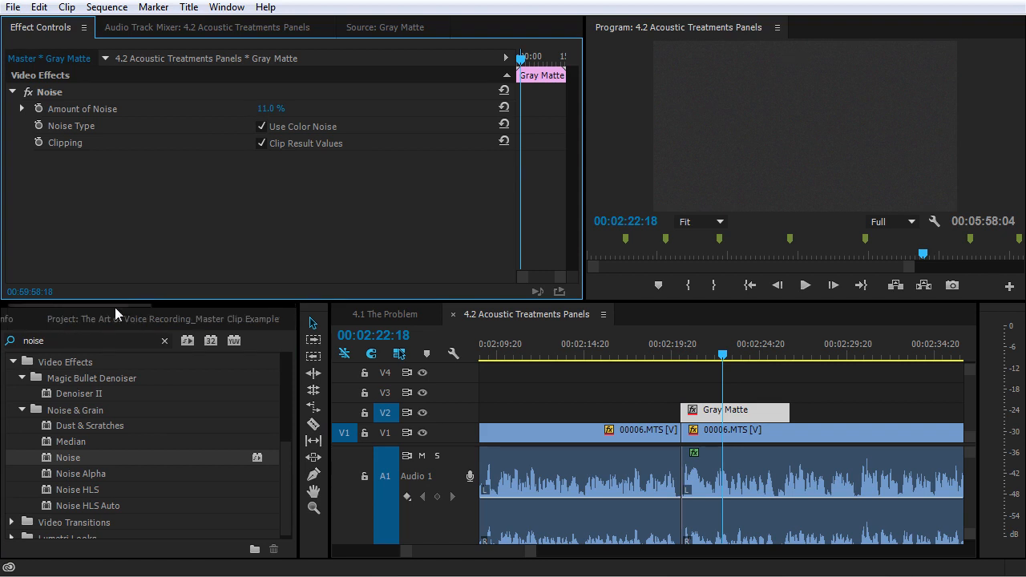
click(93, 315)
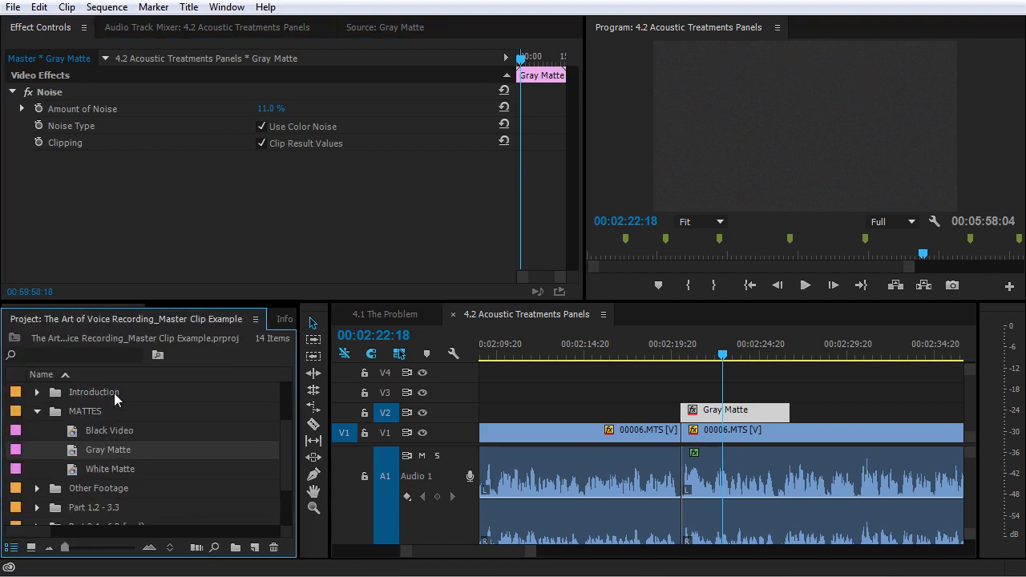
- Place a second Gray Matte on V2 after the existing one, with the playhead over it, and select it
drag(91, 451, 802, 413)
click(826, 356)
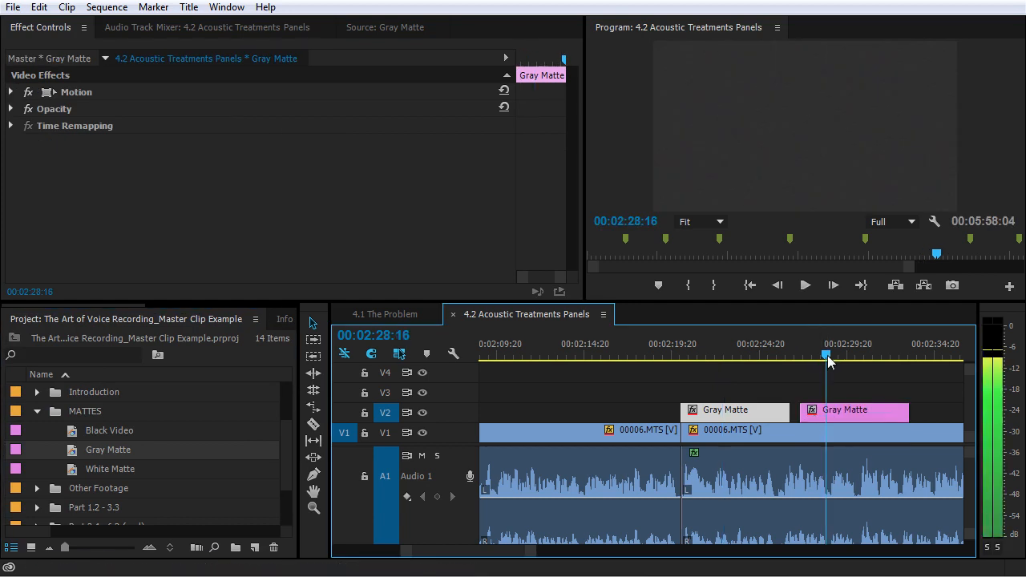
click(839, 414)
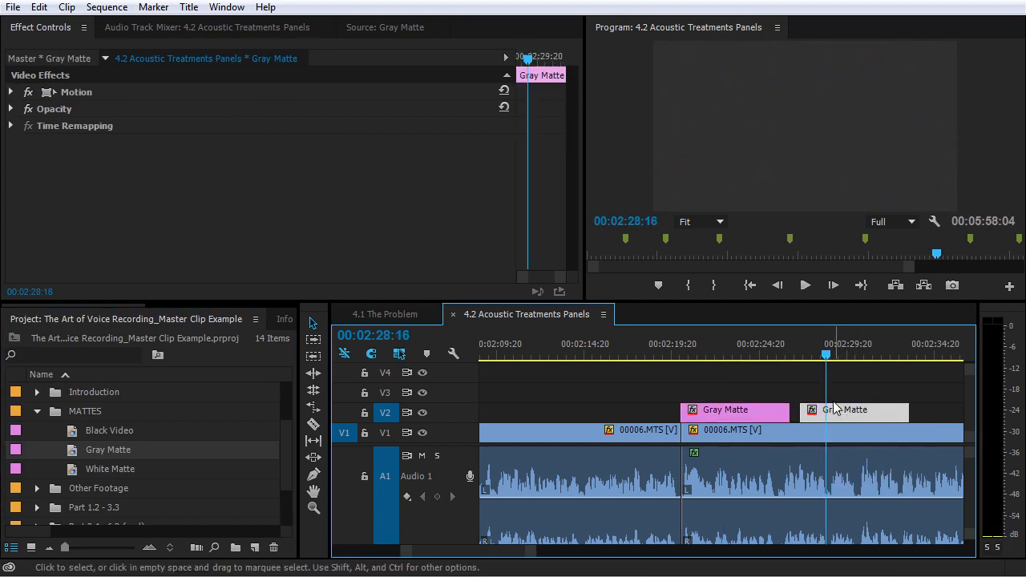
- Examine the other clips across the wider 4.2 Acoustic Treatments Panels timeline
key(minus)
key(minus)
key(minus)
key(minus)
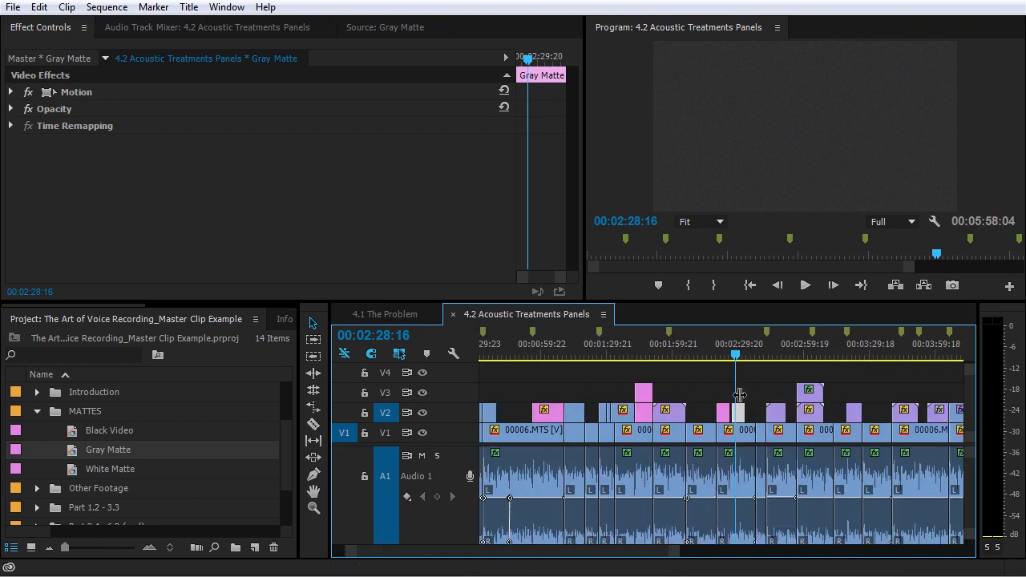
key(equal)
key(equal)
key(equal)
key(equal)
- In the 4.1 The Problem sequence, turn off the clip-level 2% Noise effect on the Gray Matte under the closet image
click(385, 314)
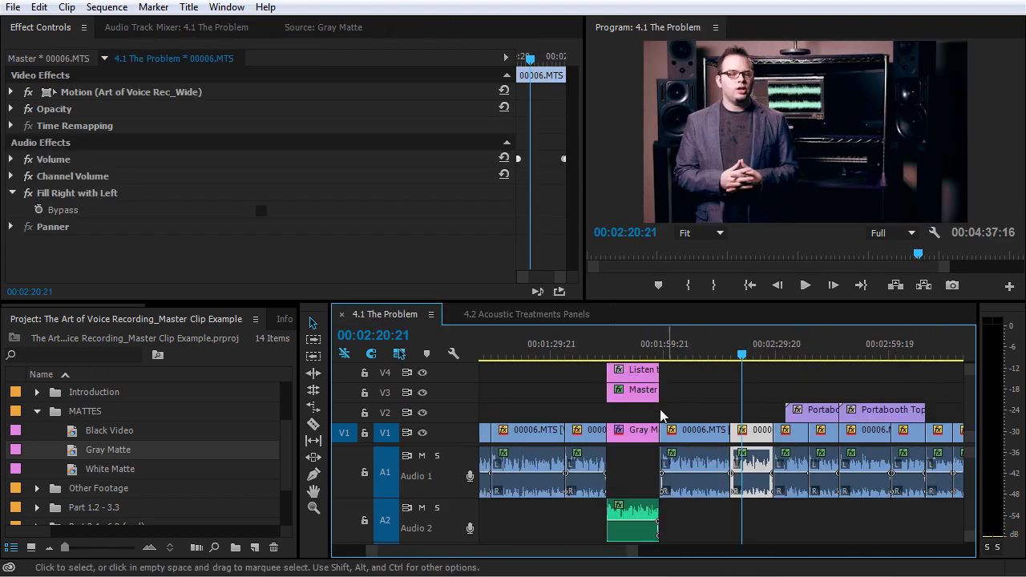
click(632, 356)
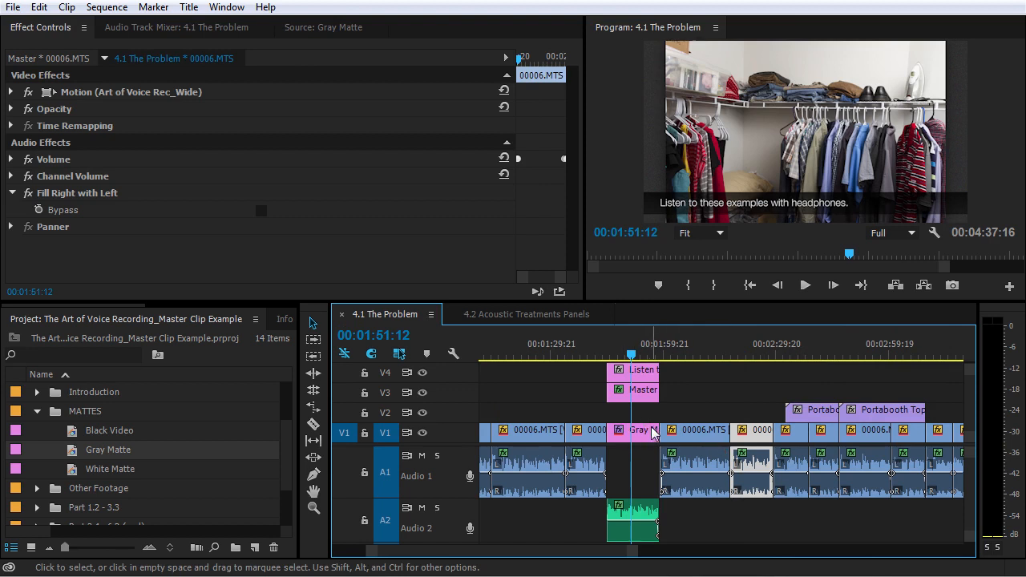
click(632, 437)
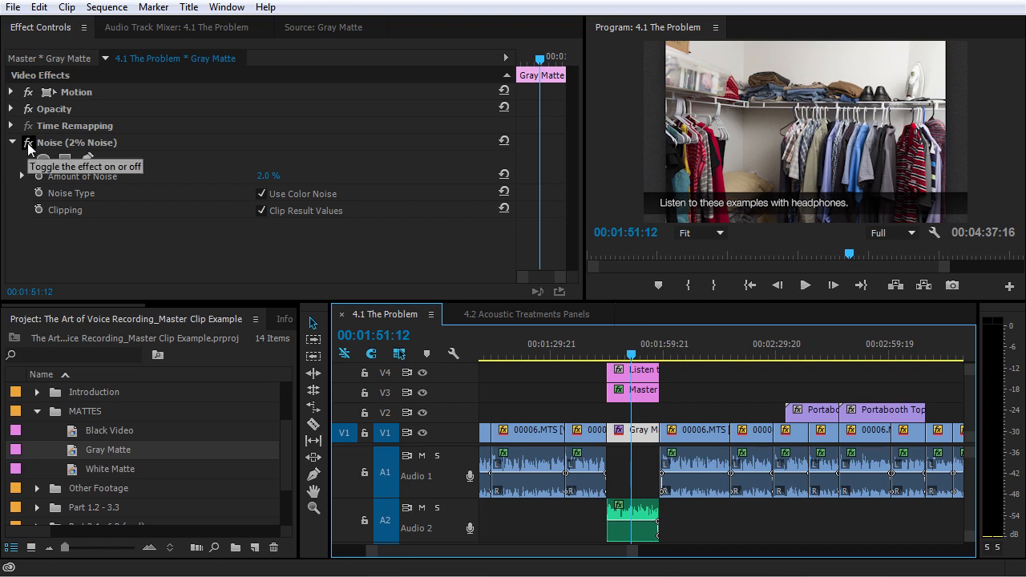
click(28, 143)
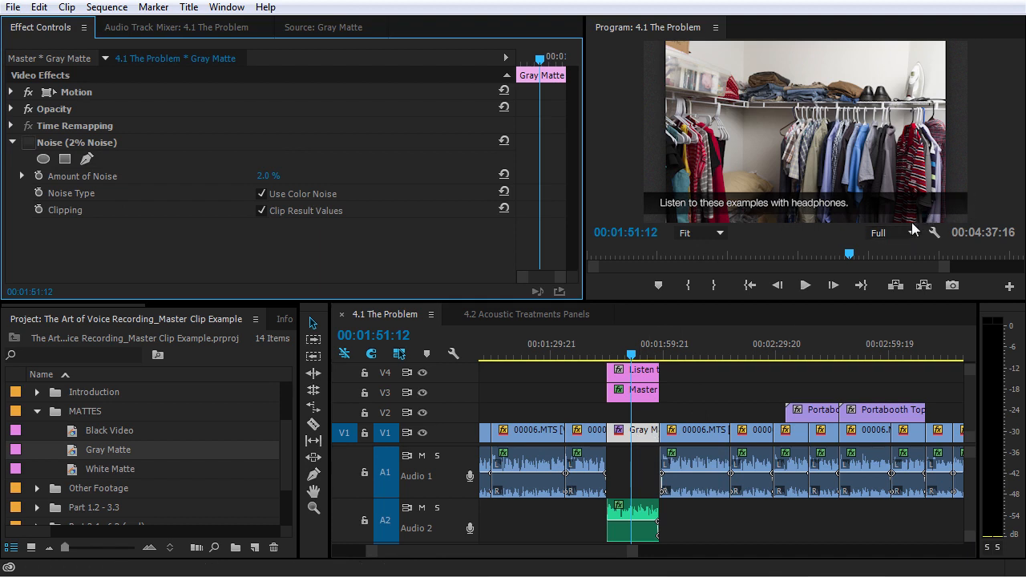
- Examine the Gray Matte at the edge of the closet image at 100% magnification
click(720, 233)
click(724, 345)
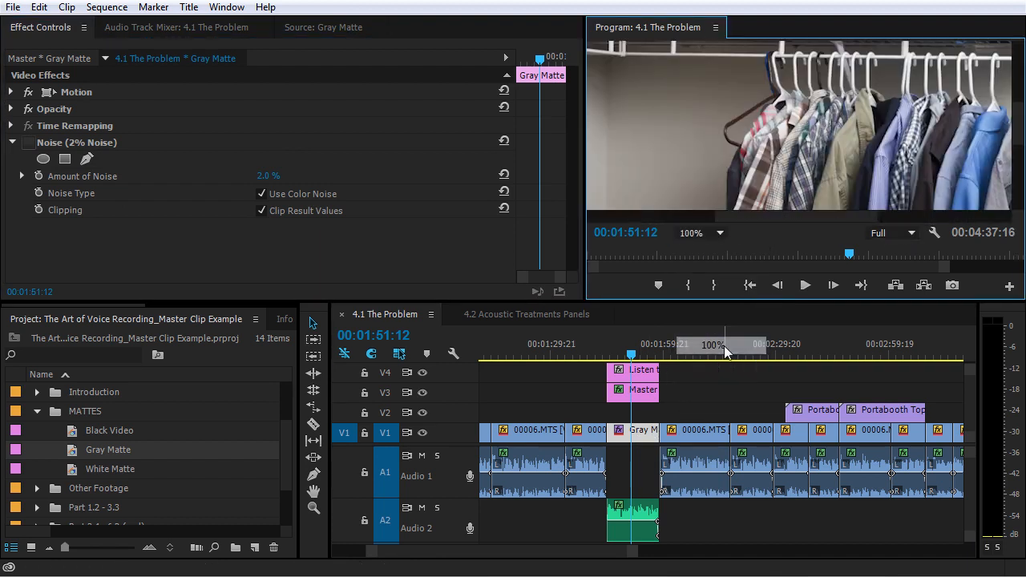
drag(766, 216, 638, 217)
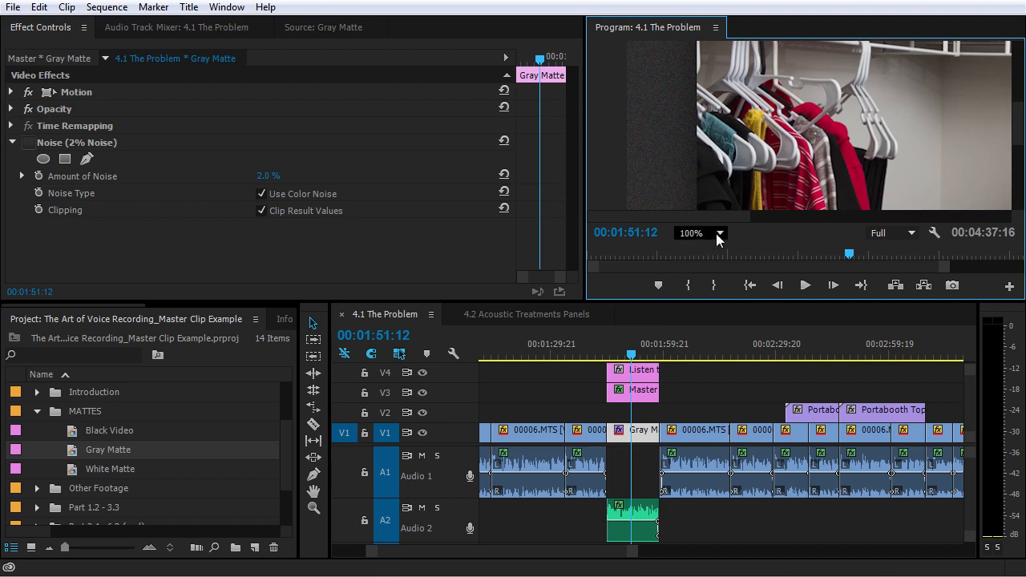
- Open the master clip effect settings of the Gray Matte on V1 in 4.1 The Problem
click(648, 433)
double_click(648, 433)
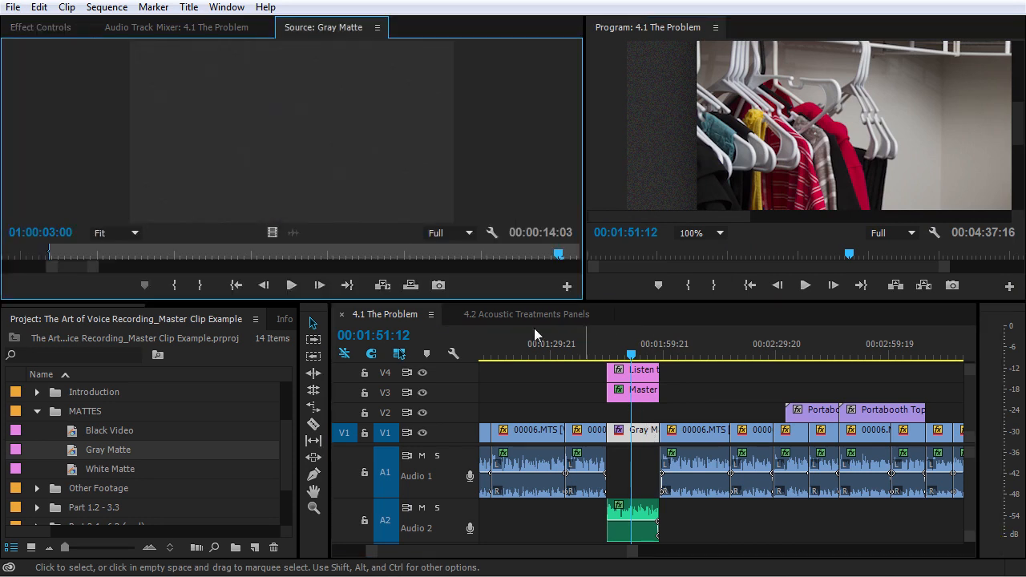
click(54, 31)
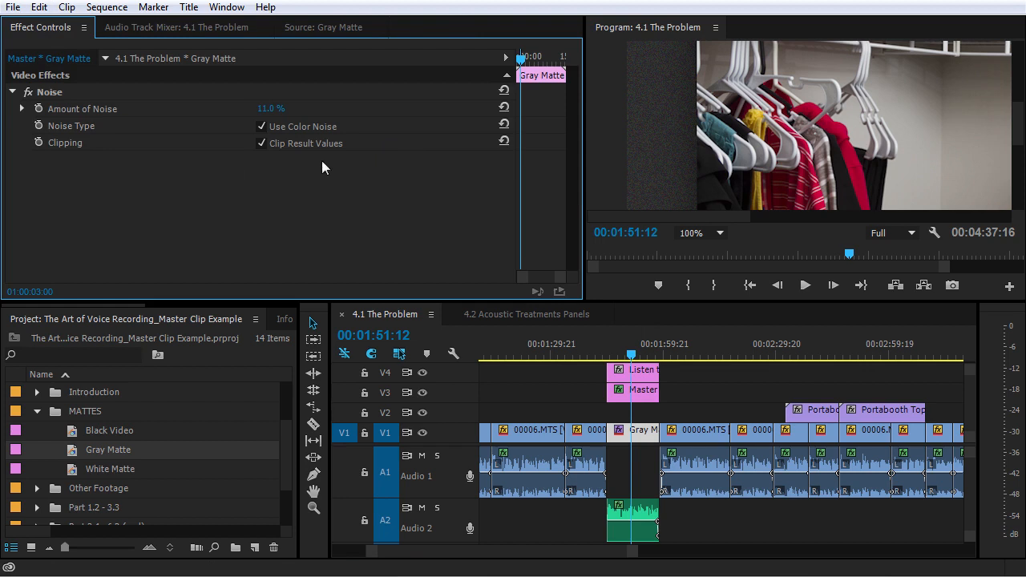
- Collapse the MATTES bin and create a new adjustment layer in the project with the default video settings
click(37, 412)
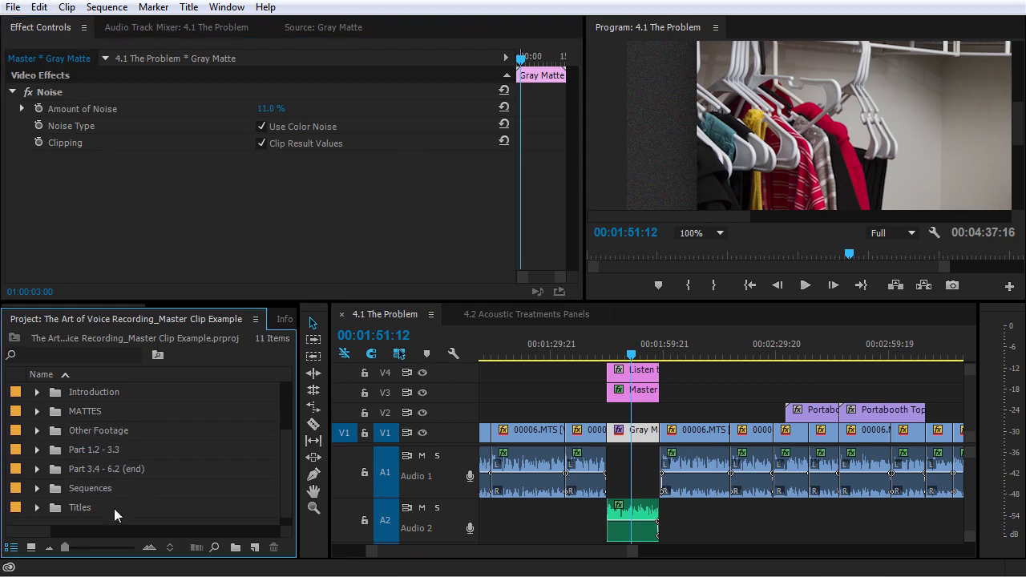
click(254, 548)
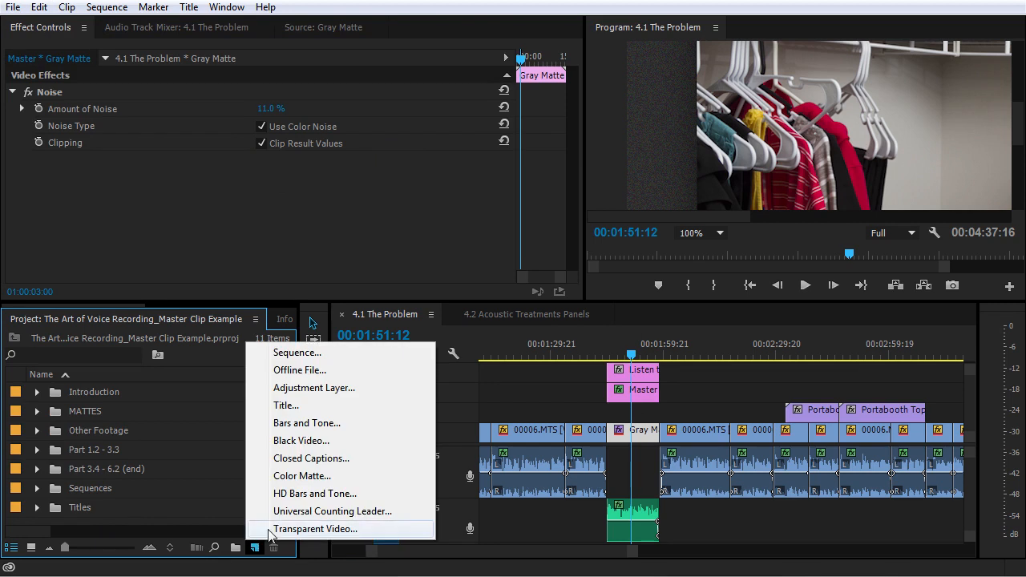
click(314, 388)
click(540, 341)
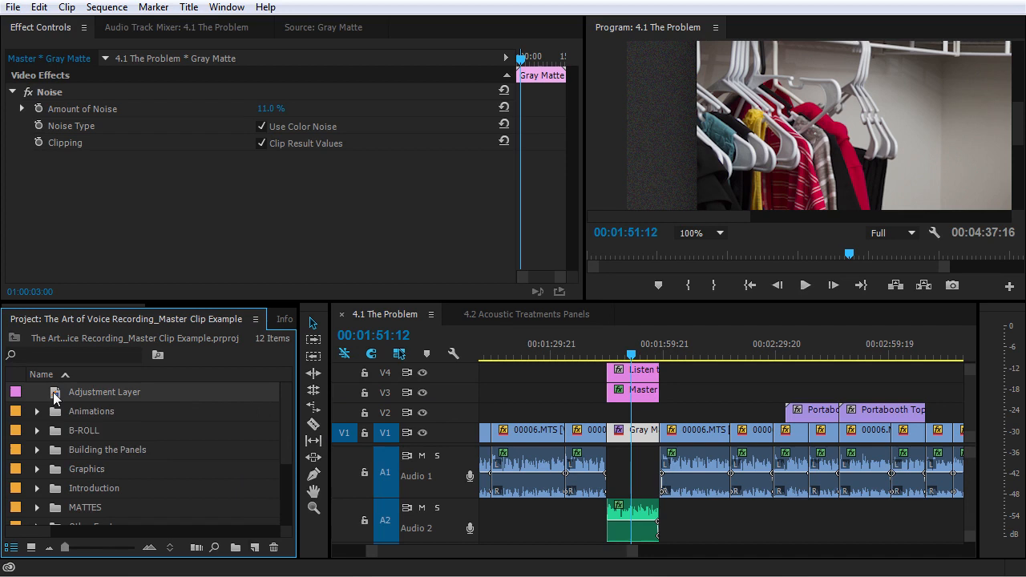
- Place the adjustment layer on V4 after the Listen title, park the playhead over it, and fit the whole frame in the program view
drag(55, 399, 693, 378)
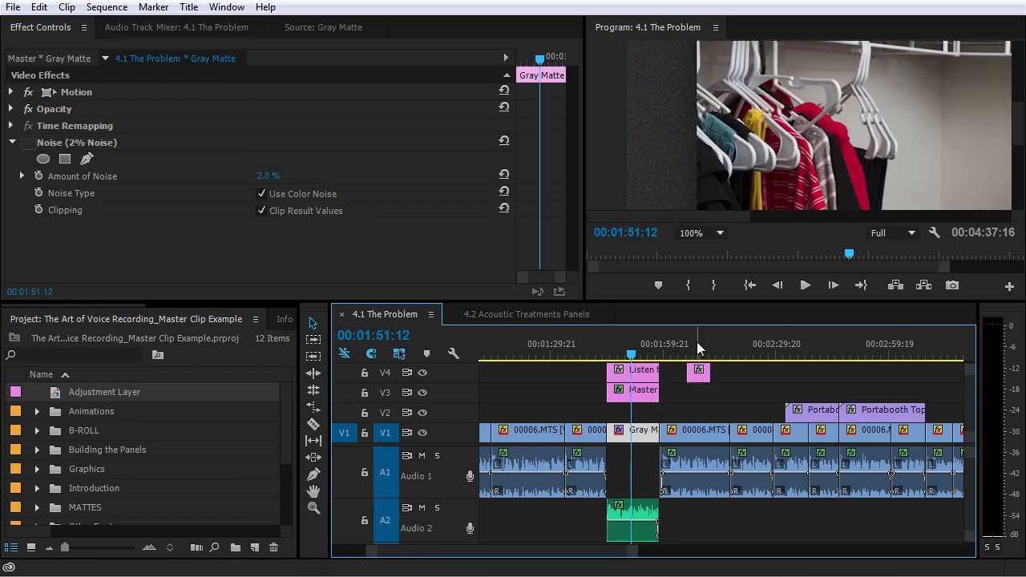
click(697, 353)
click(705, 377)
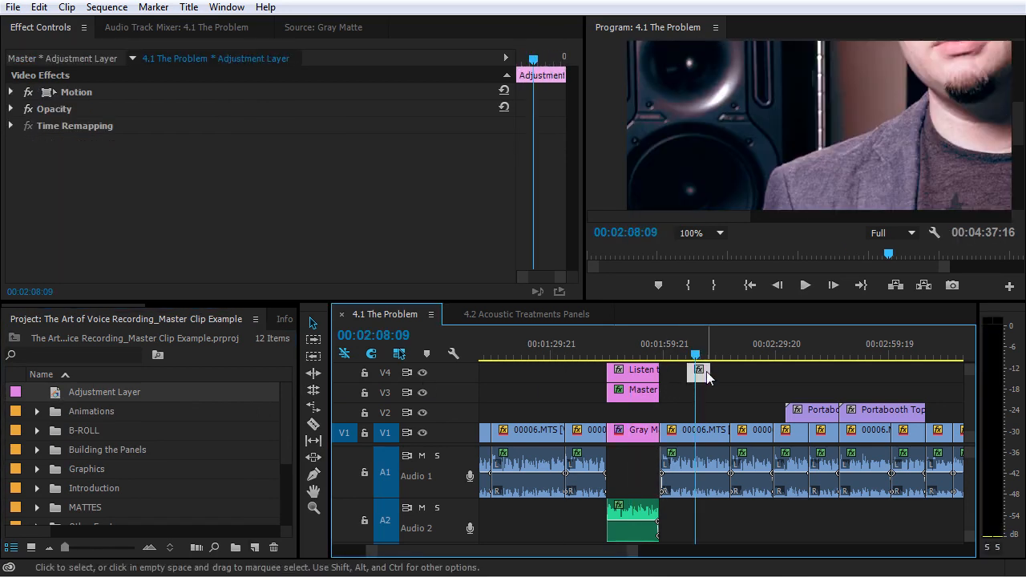
click(716, 233)
click(716, 251)
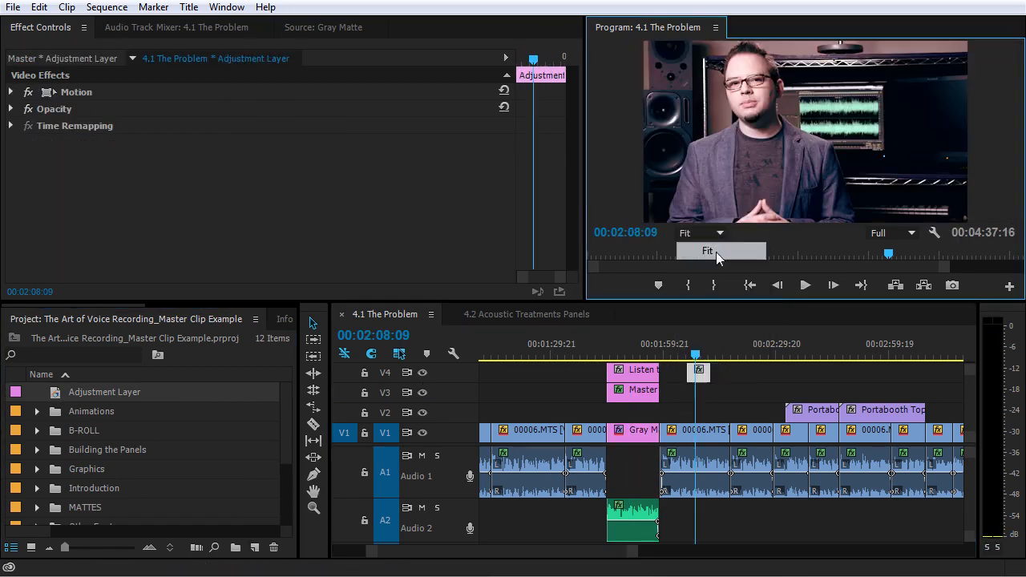
- Open the adjustment layer's master clip effects, search the effects for "cur", and apply RGB Curves to the master clip
double_click(702, 376)
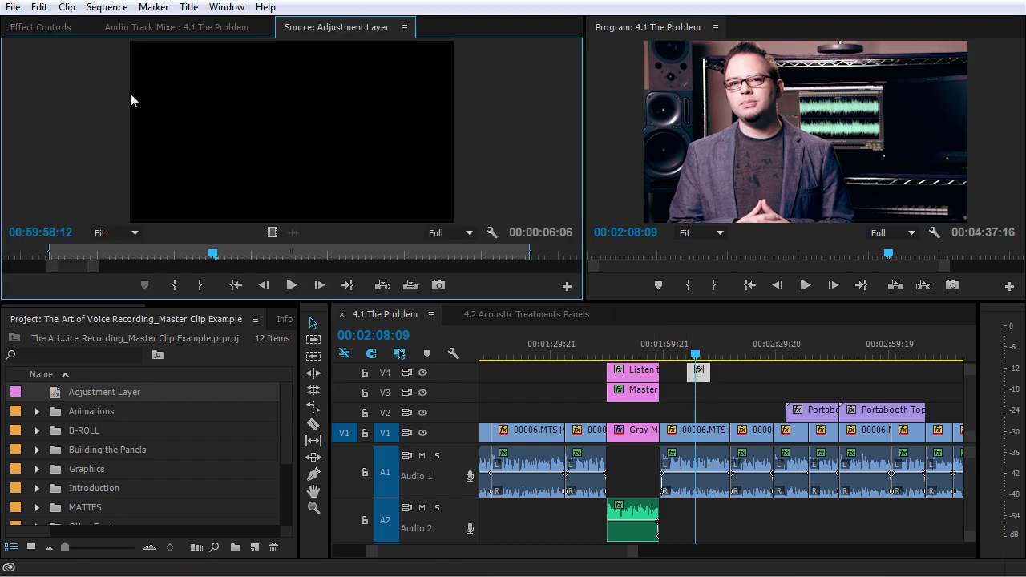
click(44, 28)
scroll(265, 313, down, 3)
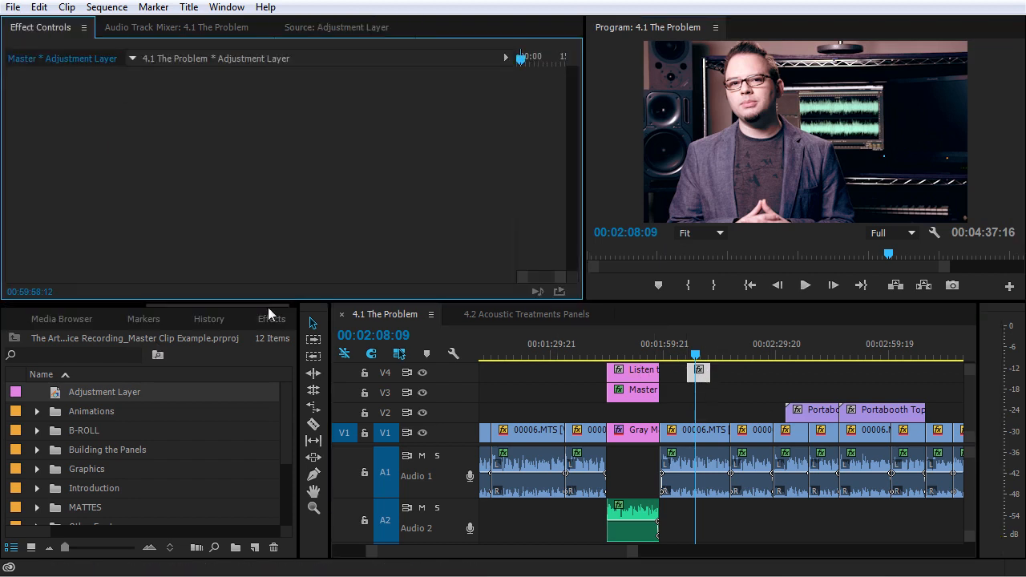
click(268, 320)
click(79, 341)
text(cu)
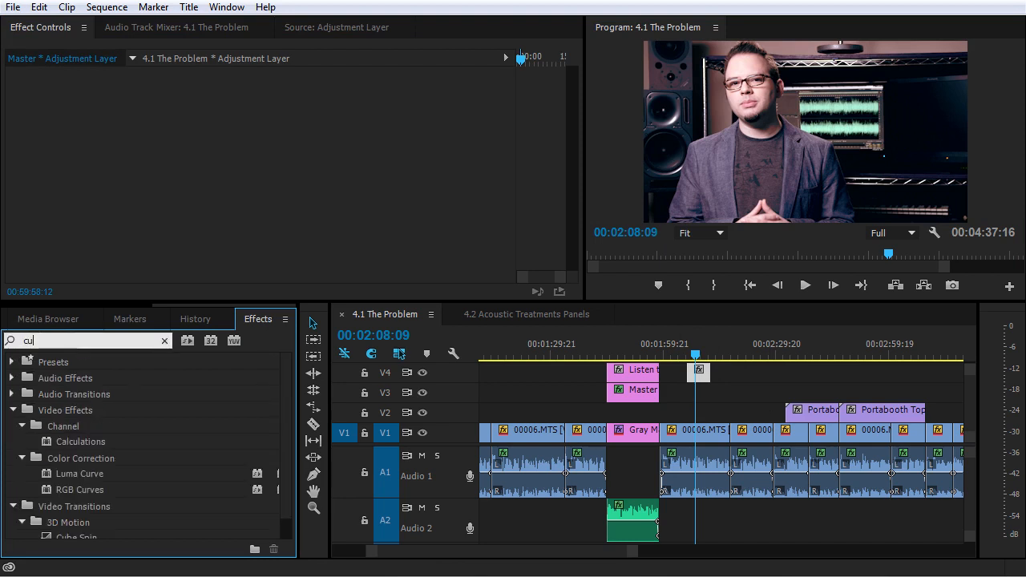
text(r)
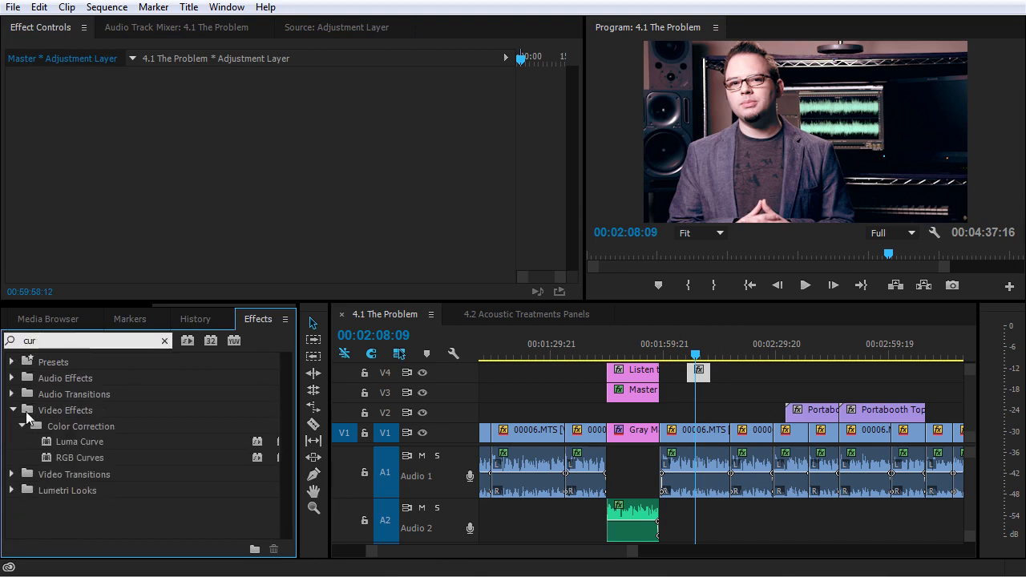
drag(91, 456, 192, 177)
- Shape the Master curve into a gentle S by raising the highlights and lowering the shadows slightly
scroll(213, 229, down, 3)
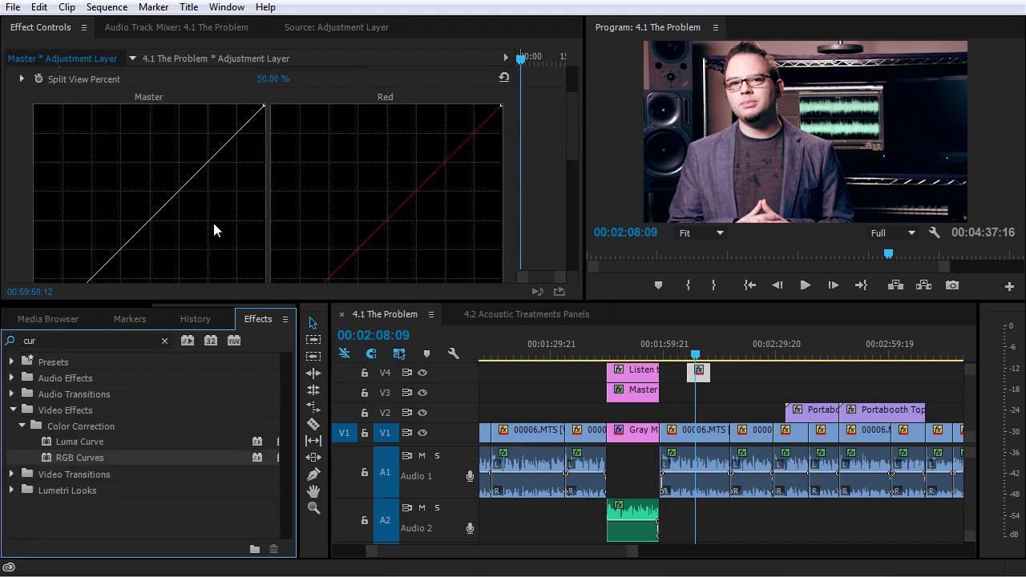
drag(219, 145, 222, 134)
scroll(161, 172, down, 2)
drag(81, 208, 77, 220)
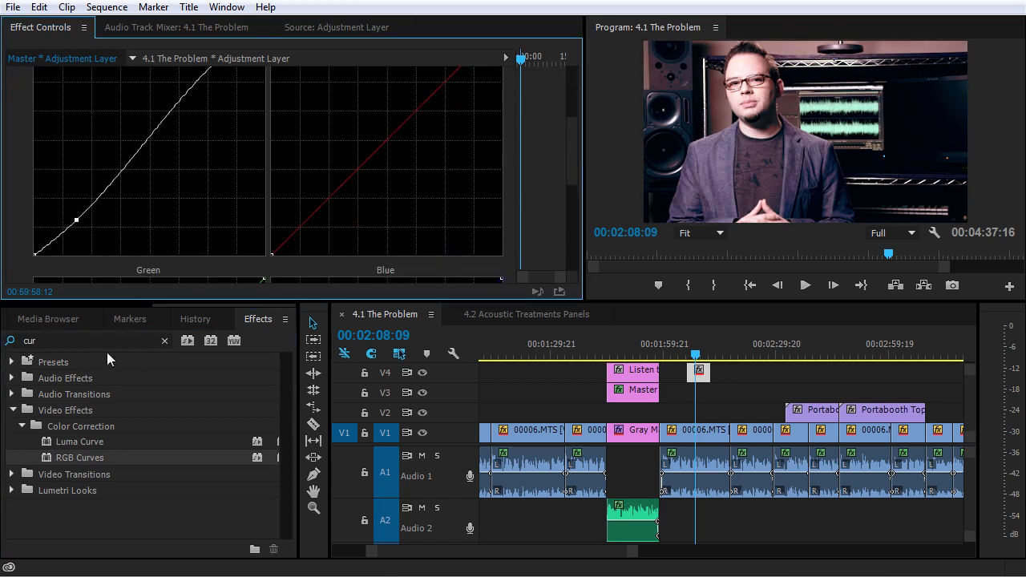
- Rename the adjustment layer in the project as Light Contrast
click(93, 306)
click(50, 325)
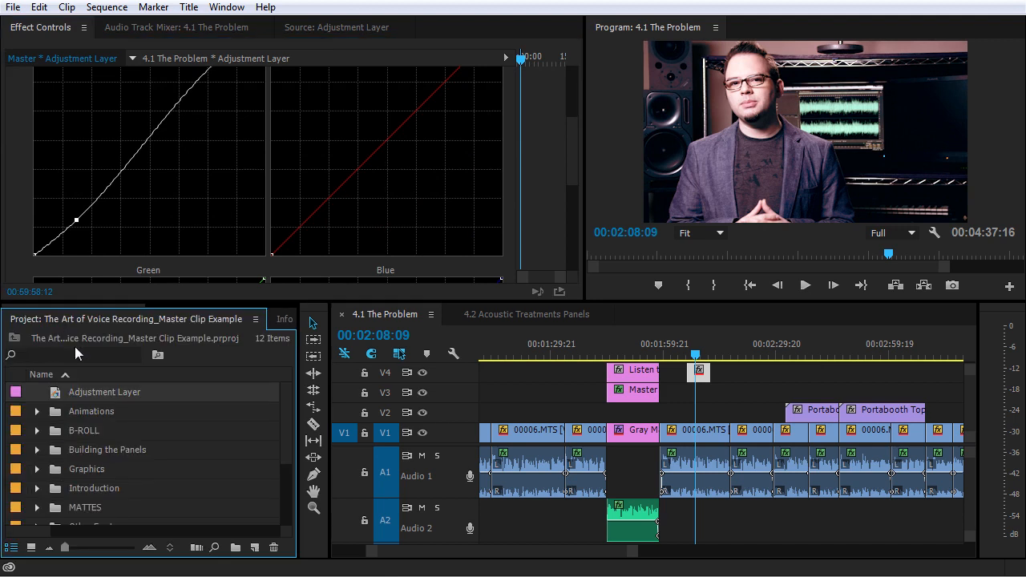
double_click(99, 392)
text(Light Contrast)
key(Tab)
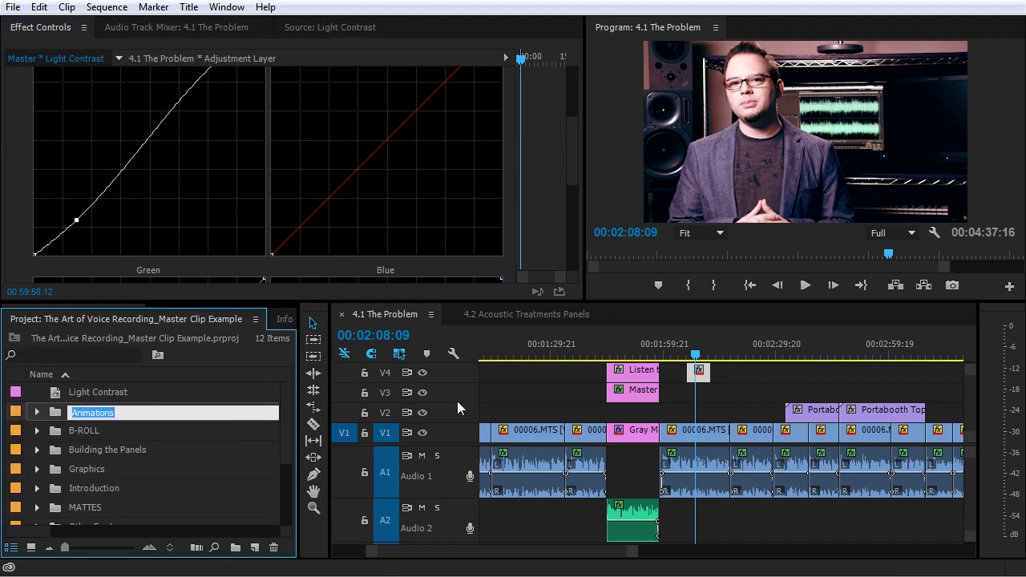
- Place Light Contrast on V3 above the first Portabooth clip, around 00:02:37:19, and select it
click(807, 347)
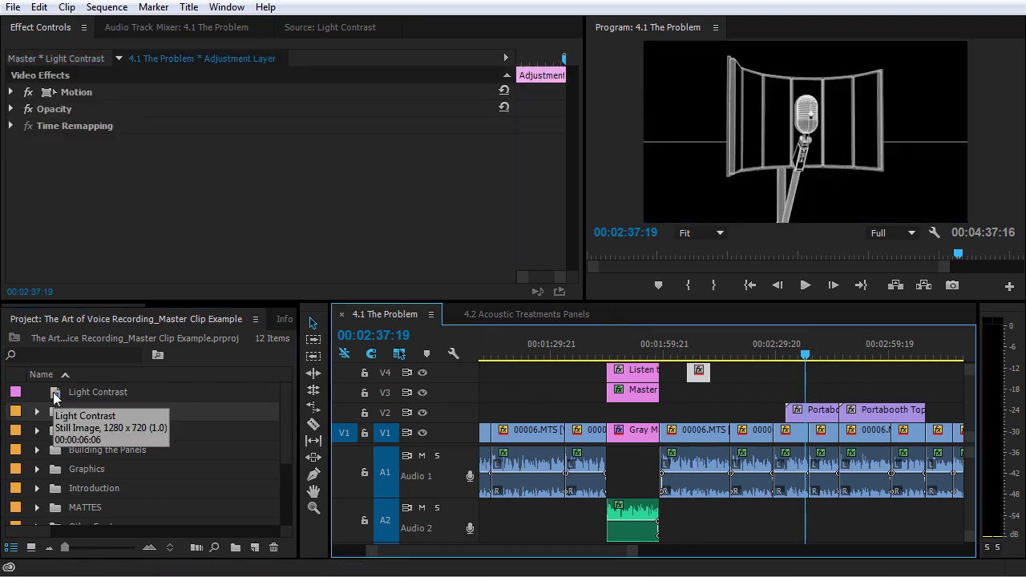
click(55, 396)
drag(55, 396, 839, 394)
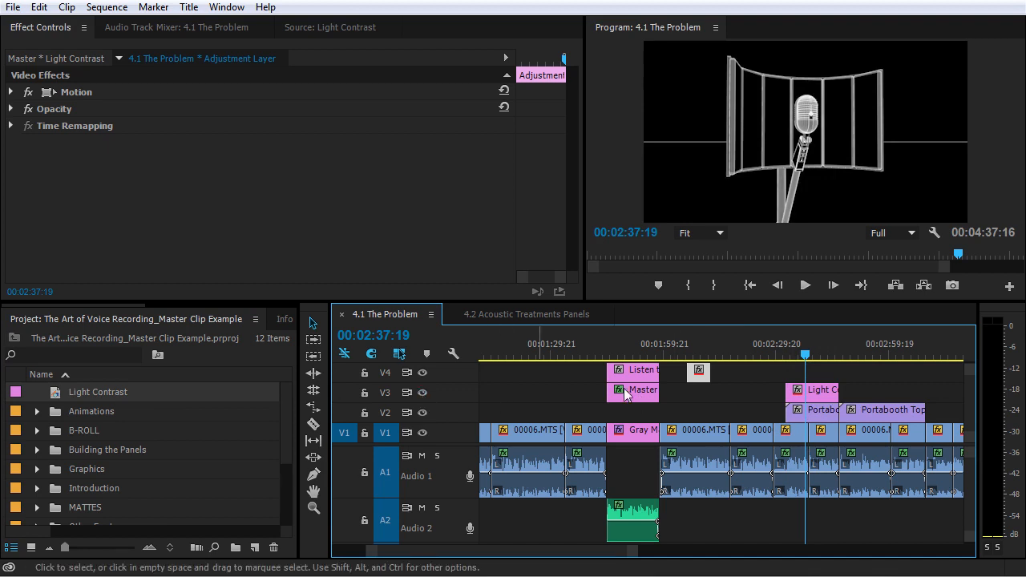
click(811, 393)
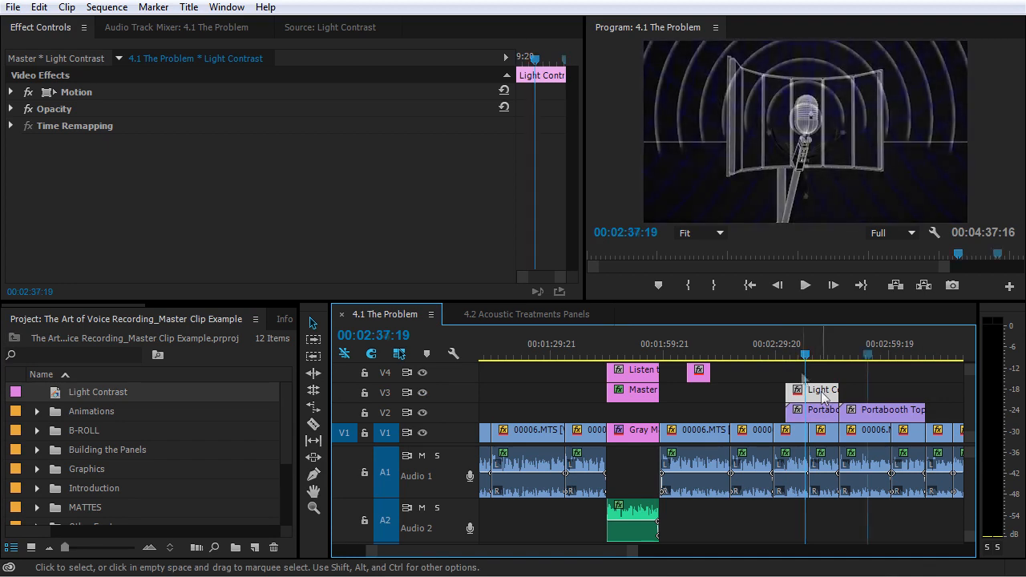
- Place Light Contrast on V4 directly above the 00006.MTS clip on V3 at 00:04:07:19
drag(918, 358, 936, 361)
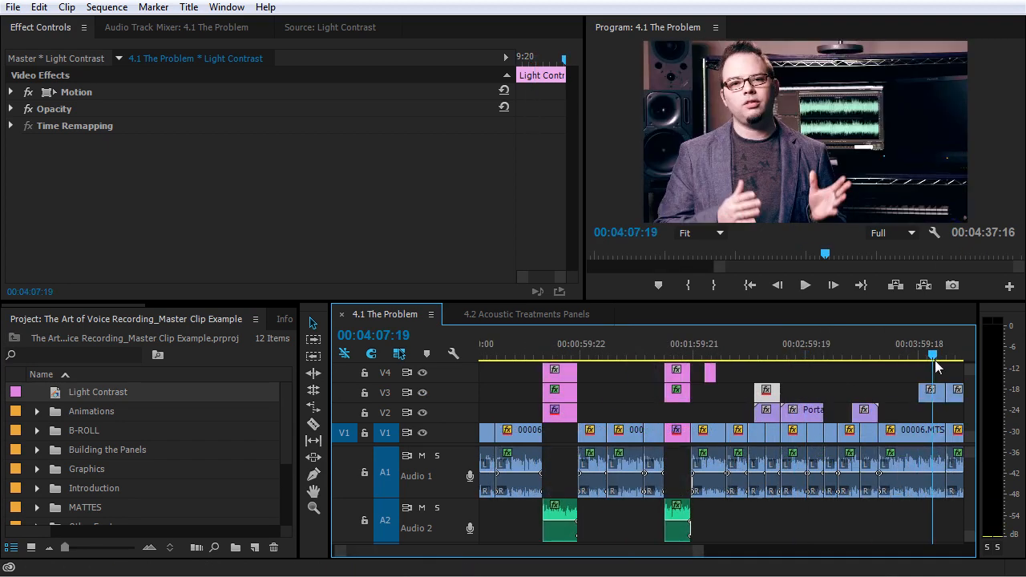
key(equal)
key(equal)
drag(59, 393, 770, 374)
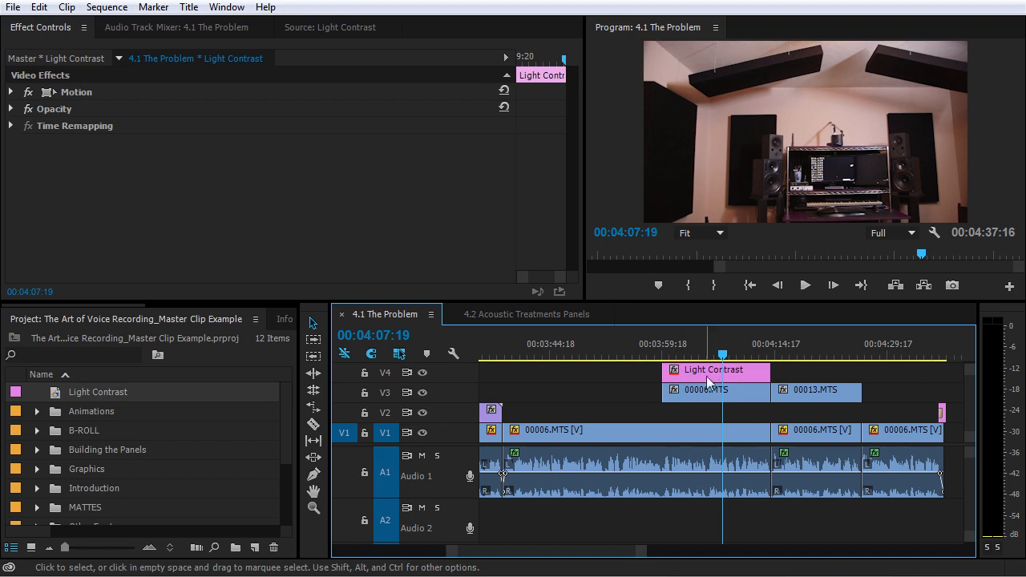
- Toggle the V4 track output to compare the shot with and without Light Contrast
click(423, 374)
click(423, 373)
click(422, 374)
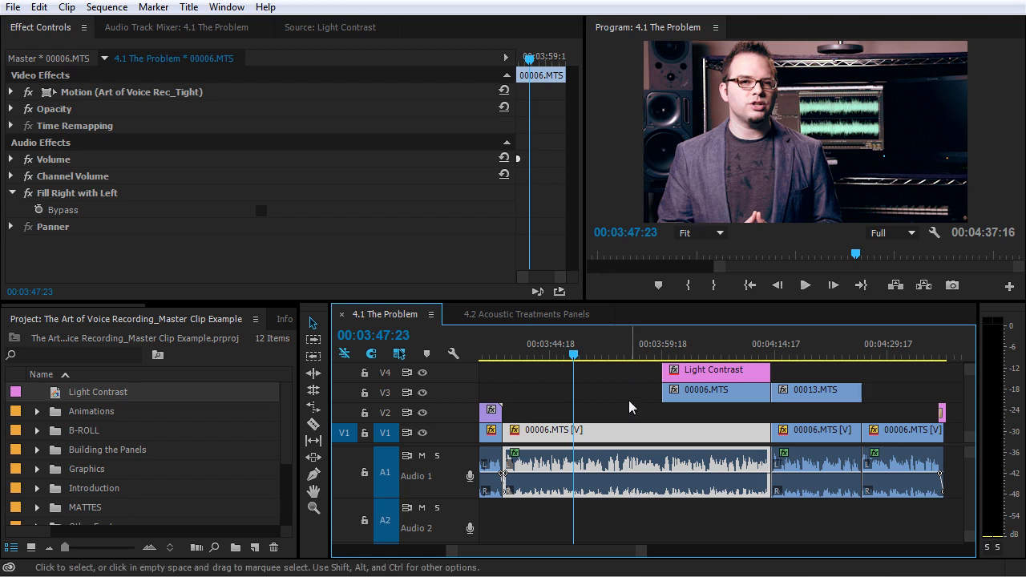
- Open the master clip effect settings of the 00006.MTS clip on V1 at 00:03:47:23
key(minus)
key(minus)
key(minus)
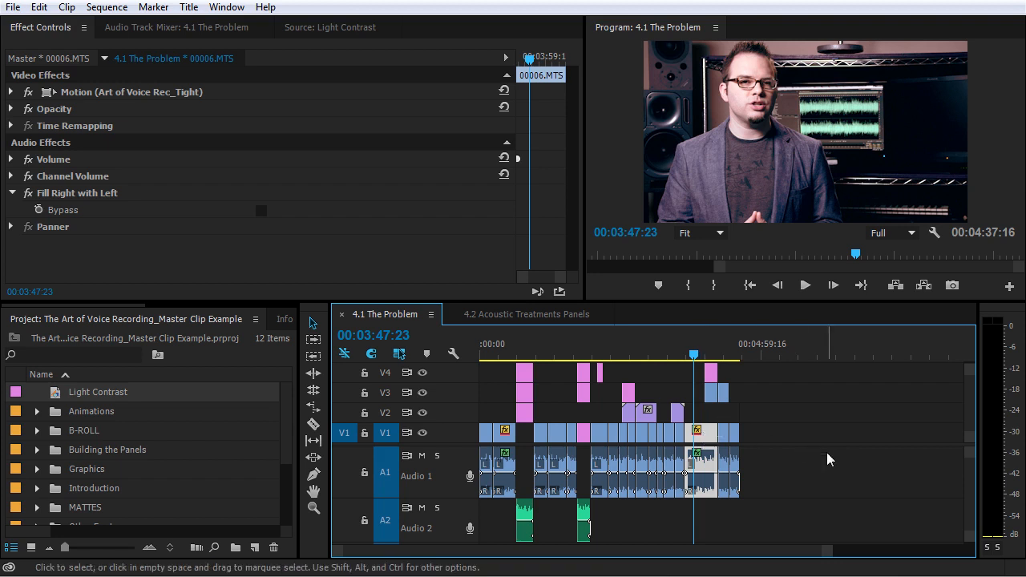
double_click(697, 446)
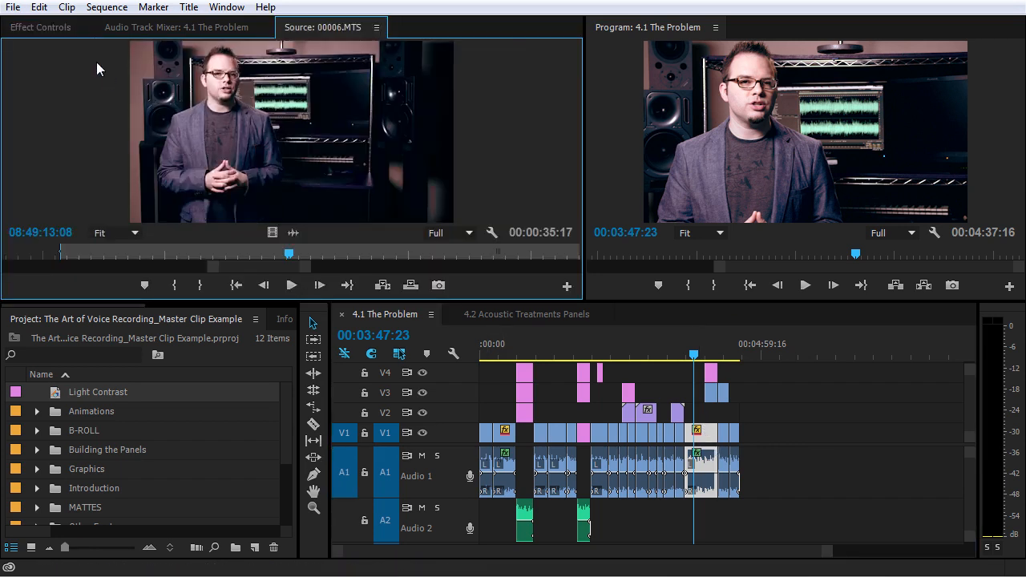
click(61, 29)
- Adjust the shadows and midtones color wheels on the 00006.MTS master clip, and set the black input level to 18.1 and white to 235.1
drag(130, 182, 120, 164)
drag(259, 119, 266, 158)
scroll(273, 185, down, 3)
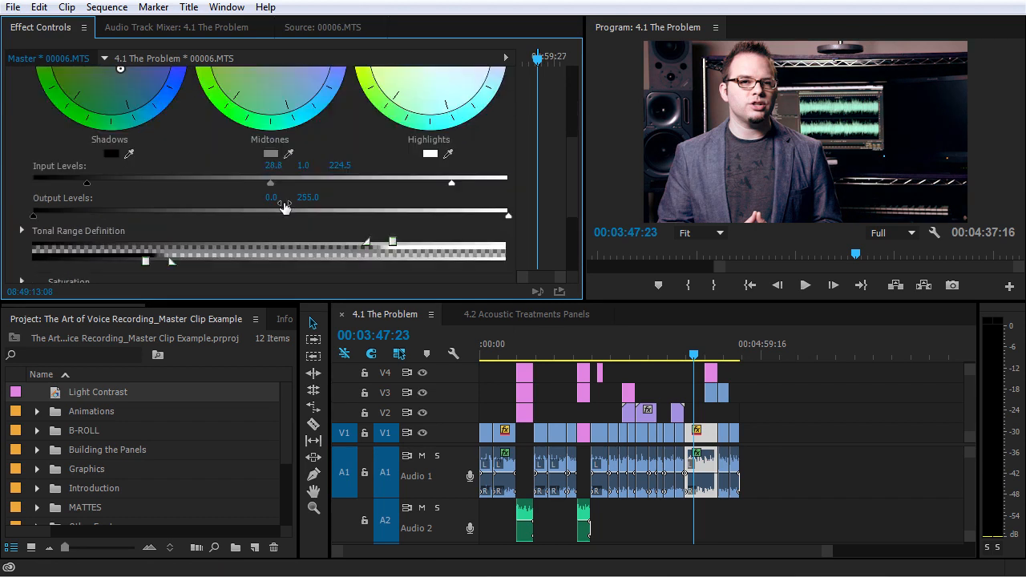
drag(87, 183, 68, 186)
drag(453, 182, 473, 185)
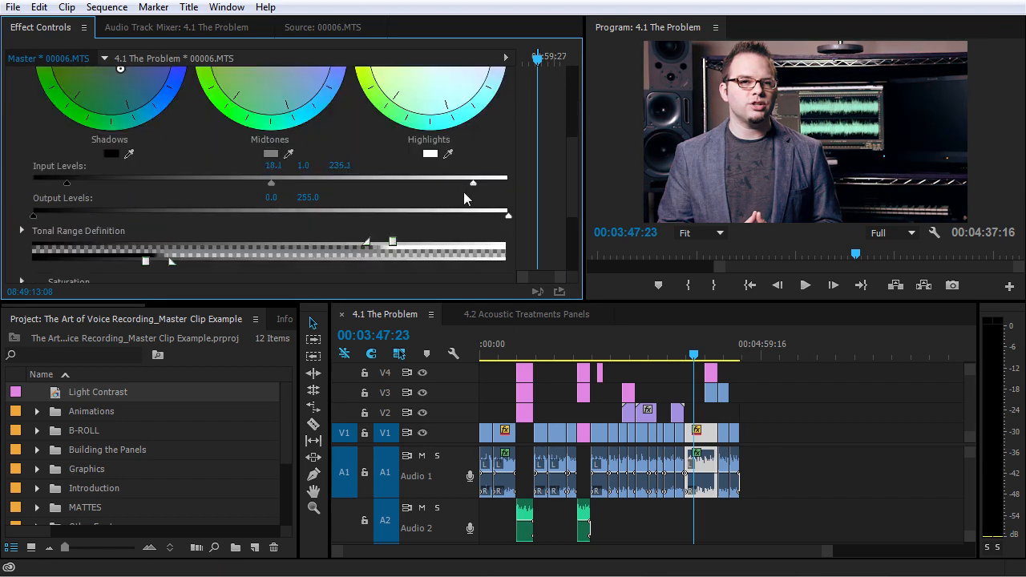
- Toggle the Three-Way Color Corrector off and on to compare the 00006.MTS master clip with and without the correction
scroll(320, 165, up, 6)
click(30, 92)
click(30, 92)
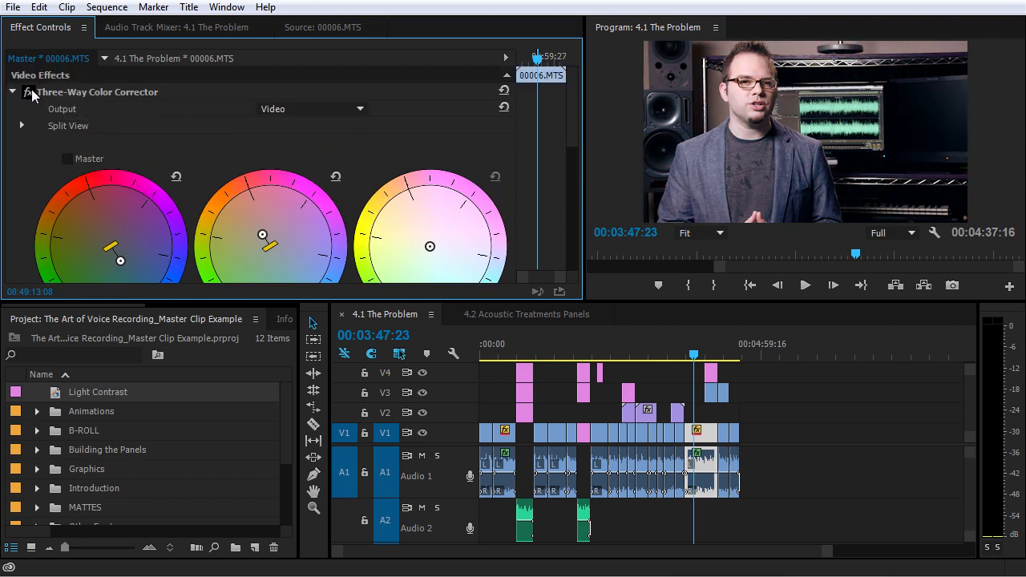
click(31, 92)
click(30, 92)
- Lower the 00006.MTS master clip's black input level to 12.9 and nudge the midtones color wheel handle back toward its center
scroll(67, 136, down, 3)
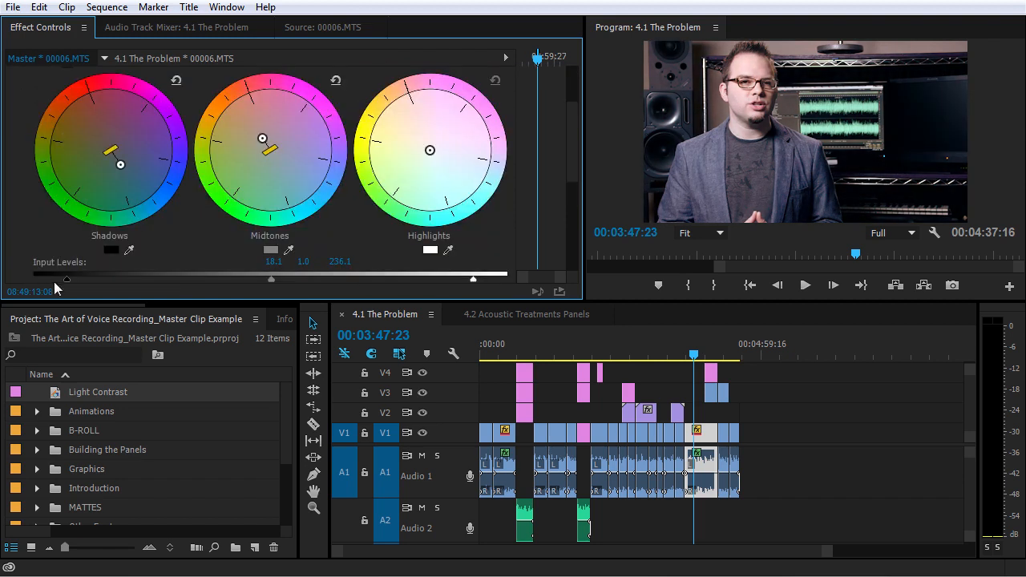
drag(60, 283, 57, 283)
drag(264, 141, 267, 142)
- Set the Master Saturation of the Three-Way Color Corrector on the 00006.MTS master clip to 143
scroll(258, 215, down, 3)
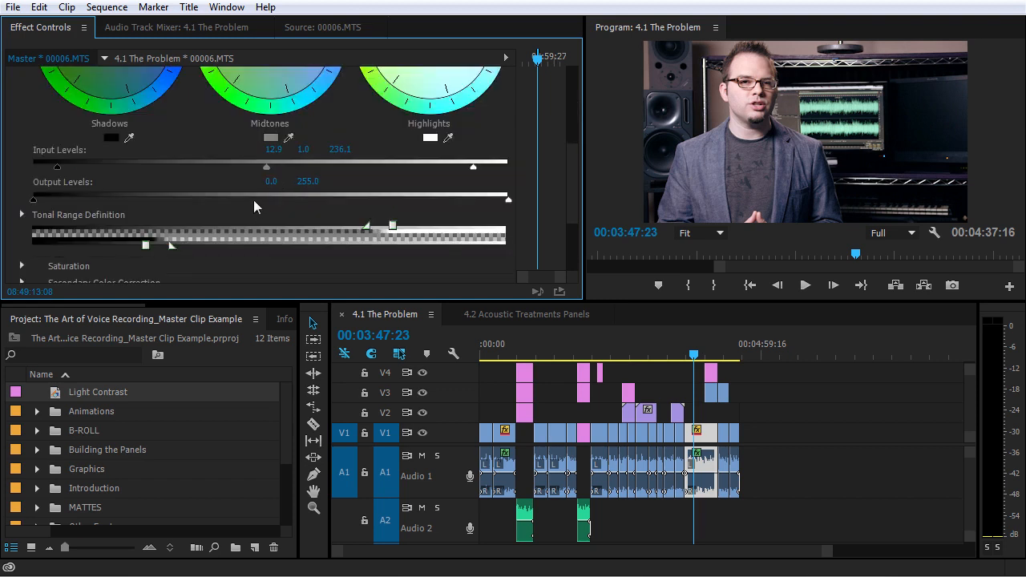
scroll(254, 208, down, 3)
click(22, 169)
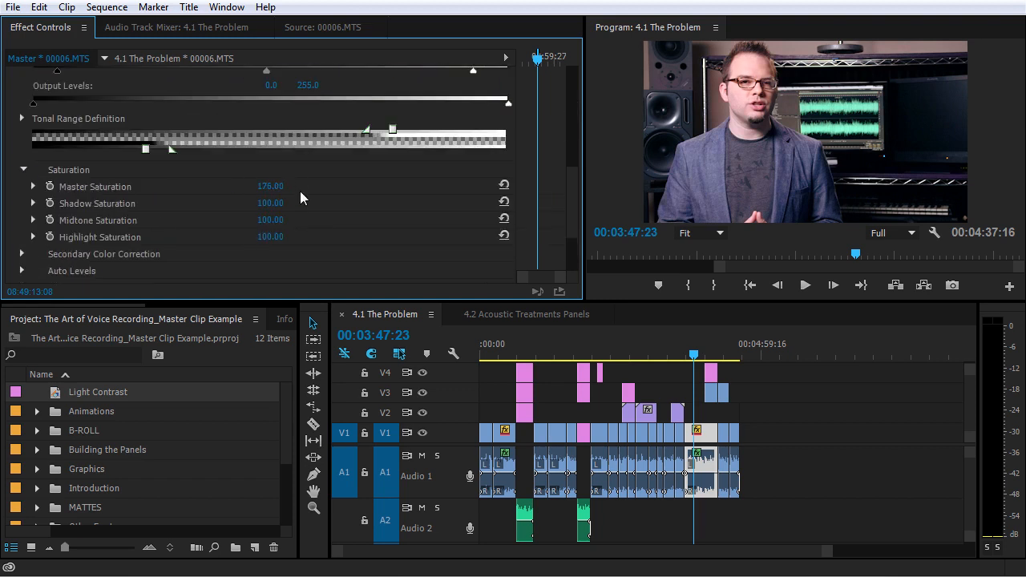
click(272, 186)
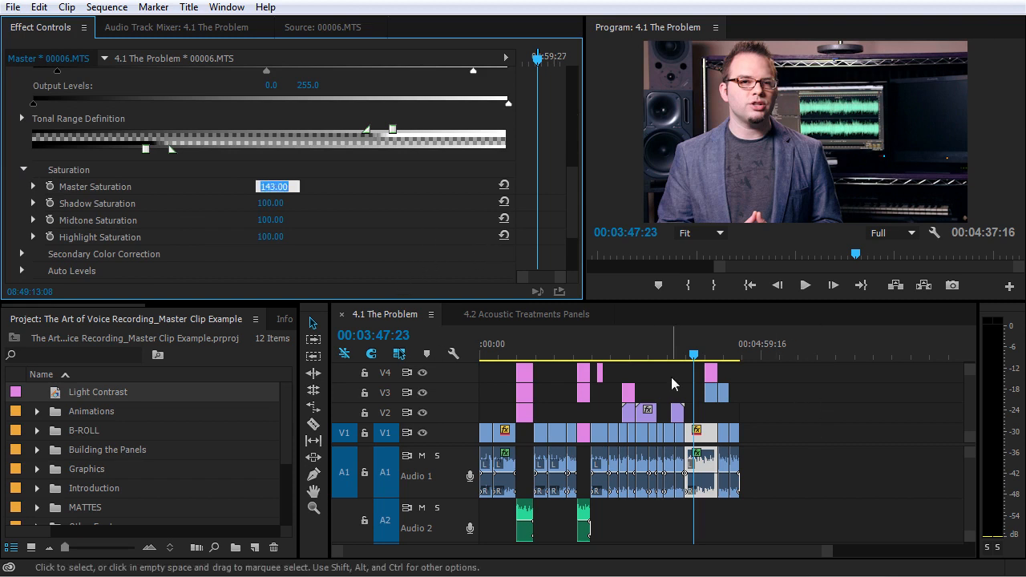
- Move the playhead to 00:02:20:19 in the 4.1 The Problem sequence to check the correction on another shot
click(614, 356)
drag(616, 356, 612, 356)
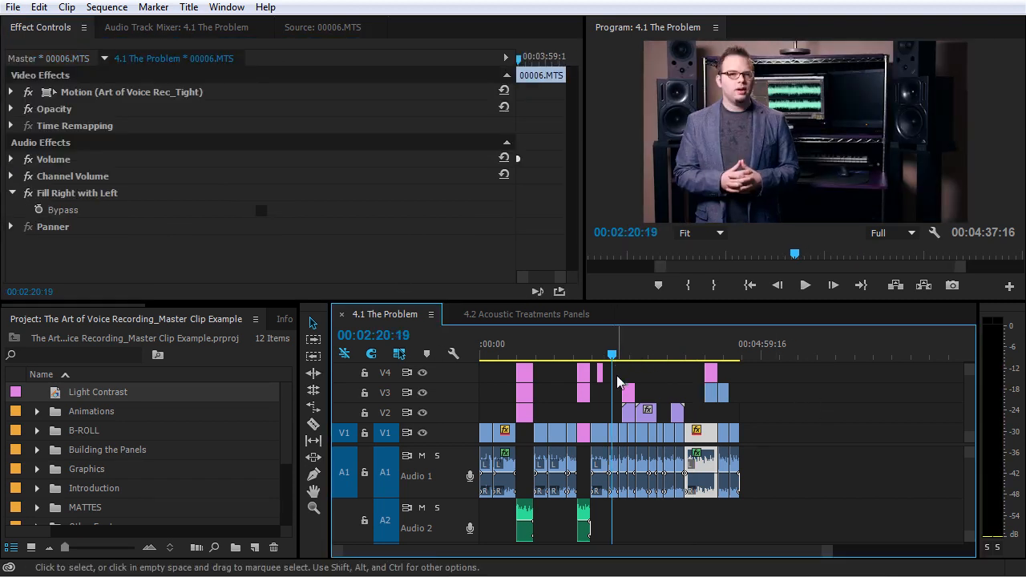